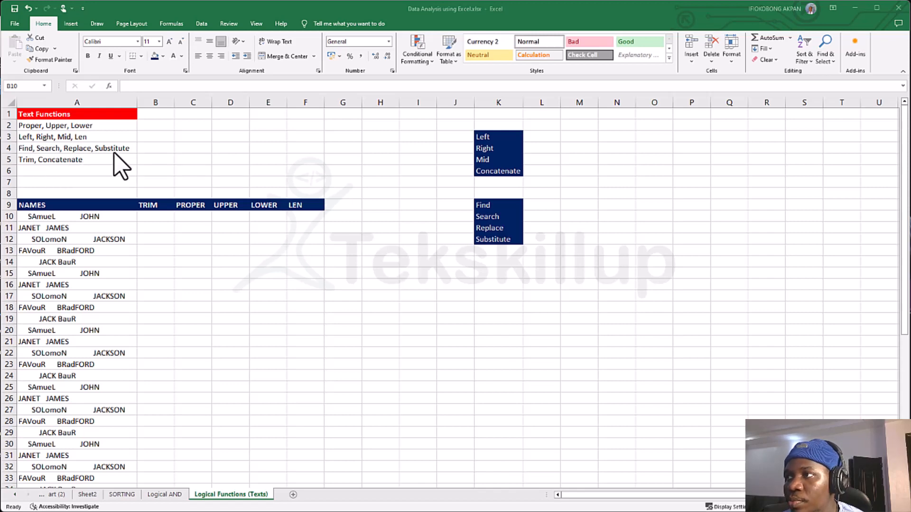
Review the full NAMES list and the TRIM, PROPER, UPPER, LOWER and LEN headers in row 9.
scroll(166, 242, "down", 13)
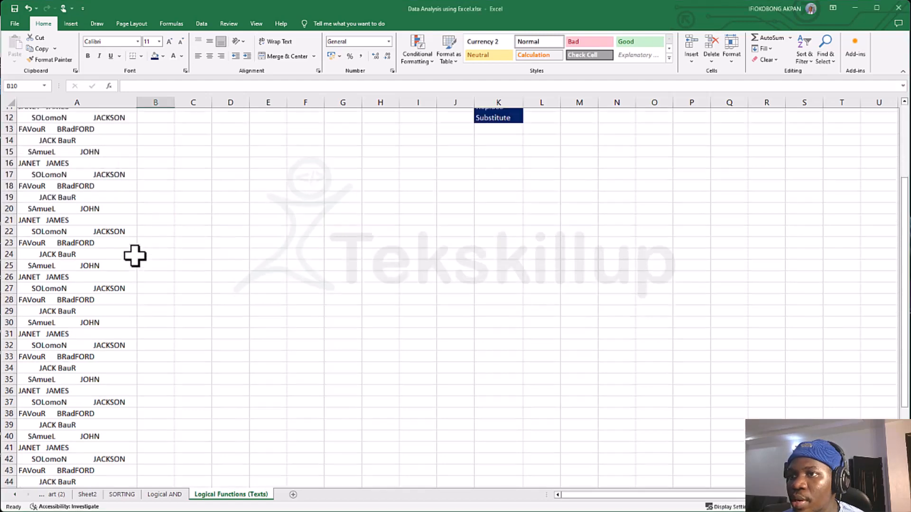
scroll(118, 344, "up", 5)
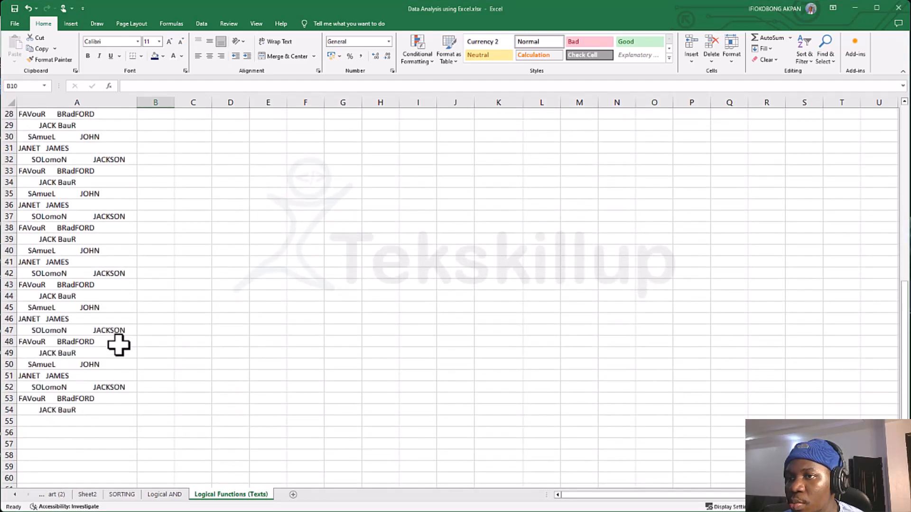
scroll(114, 339, "up", 8)
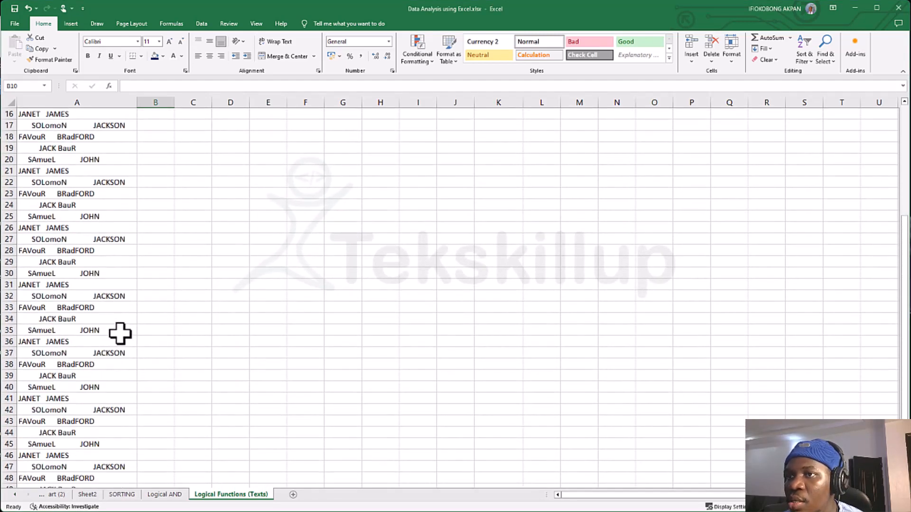
left_click(158, 205)
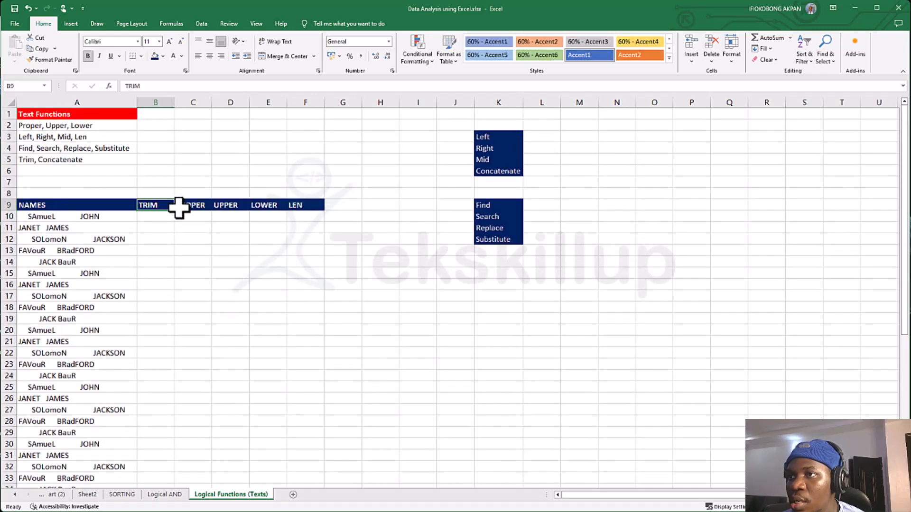
left_click(192, 206)
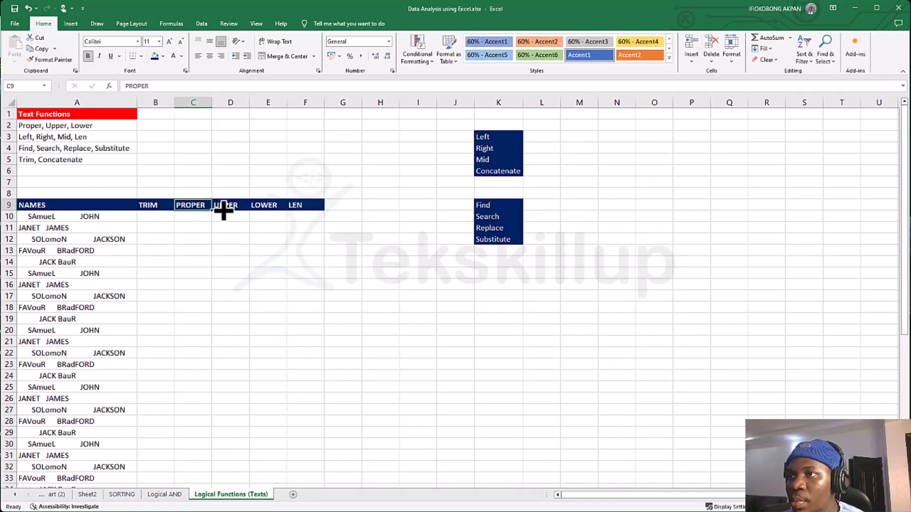
left_click(230, 206)
left_click(266, 205)
left_click(292, 205)
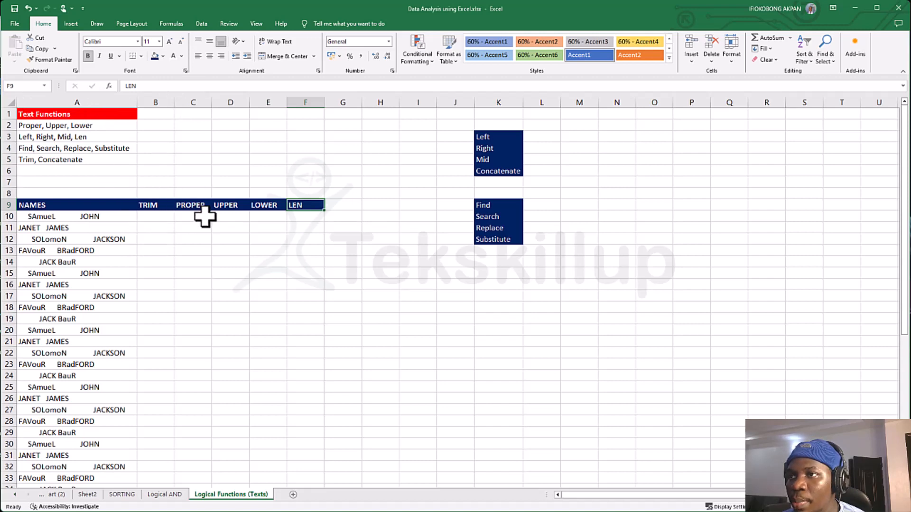
left_click(190, 217)
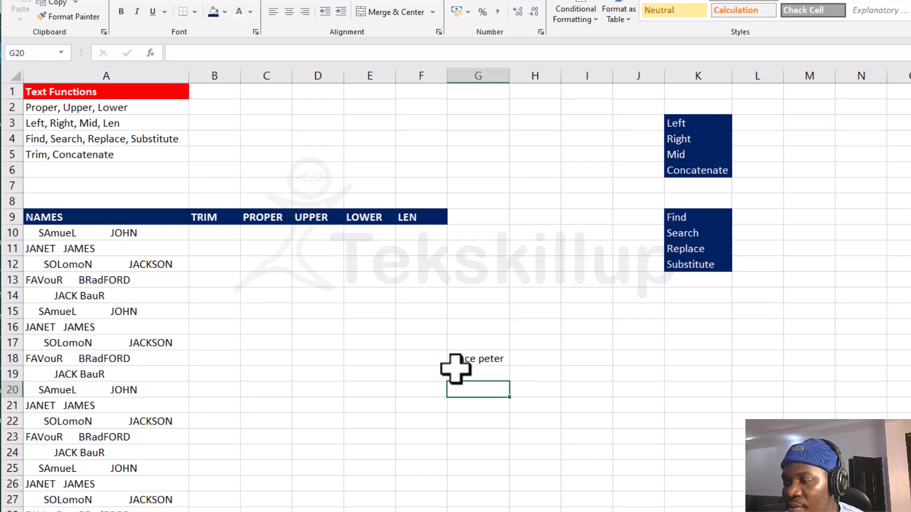
Enter =PROPER(G18) in cell G19 to convert the sample name above it to proper case.
left_click(481, 374)
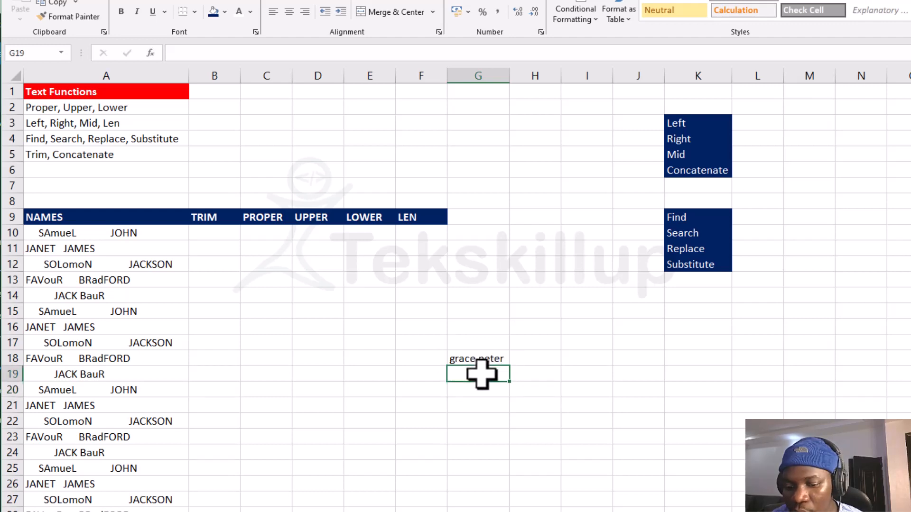
type("=proper")
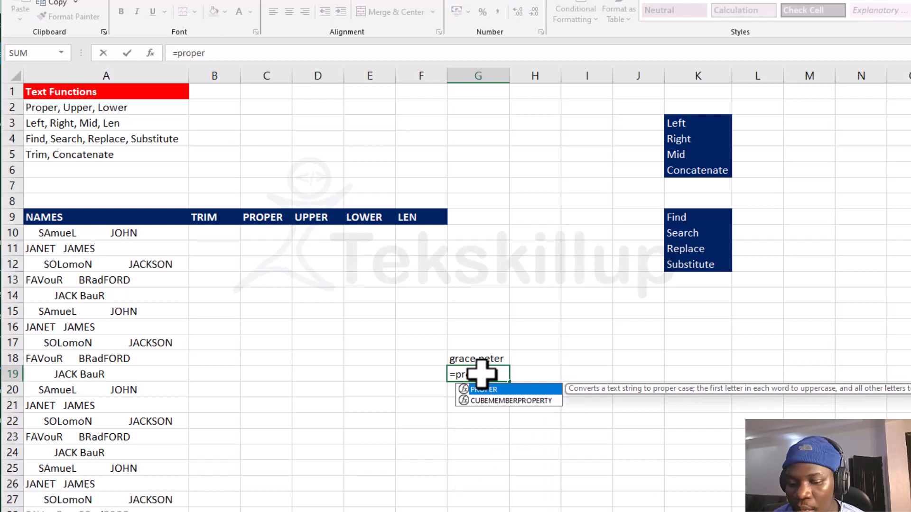
type("(")
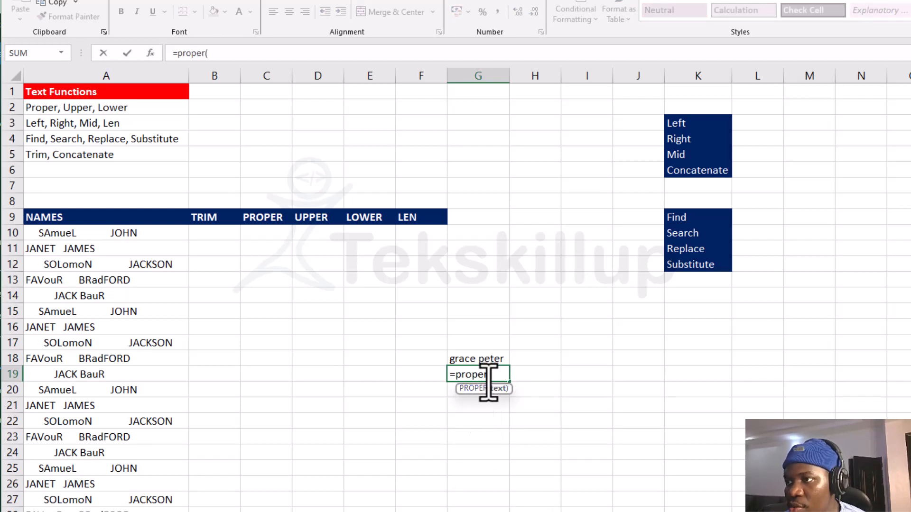
left_click(482, 359)
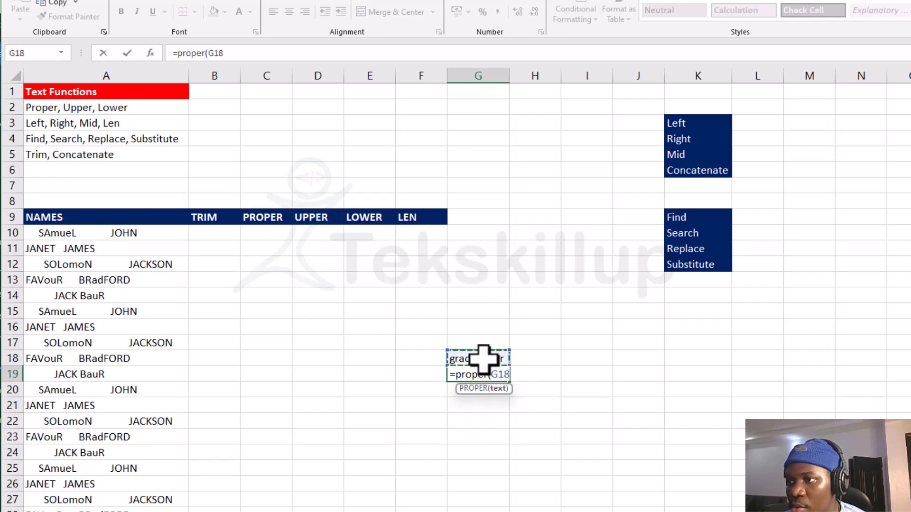
type(")")
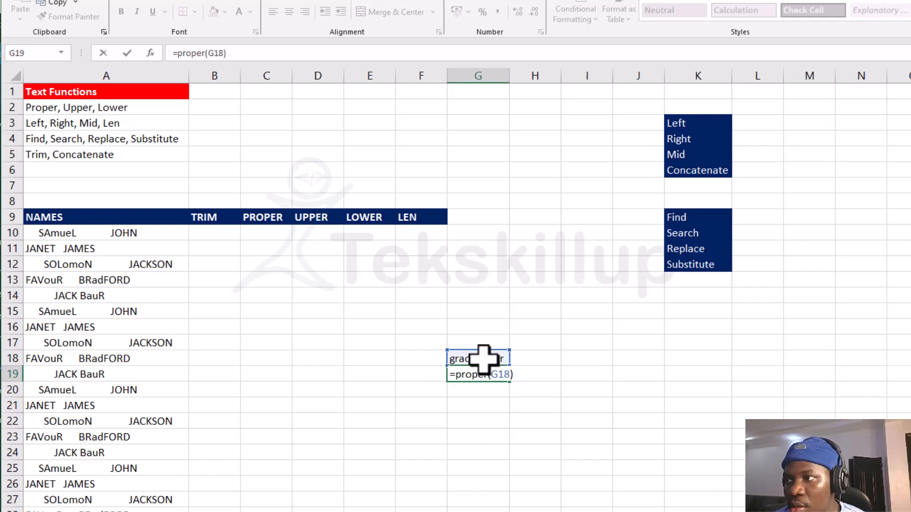
key("Return")
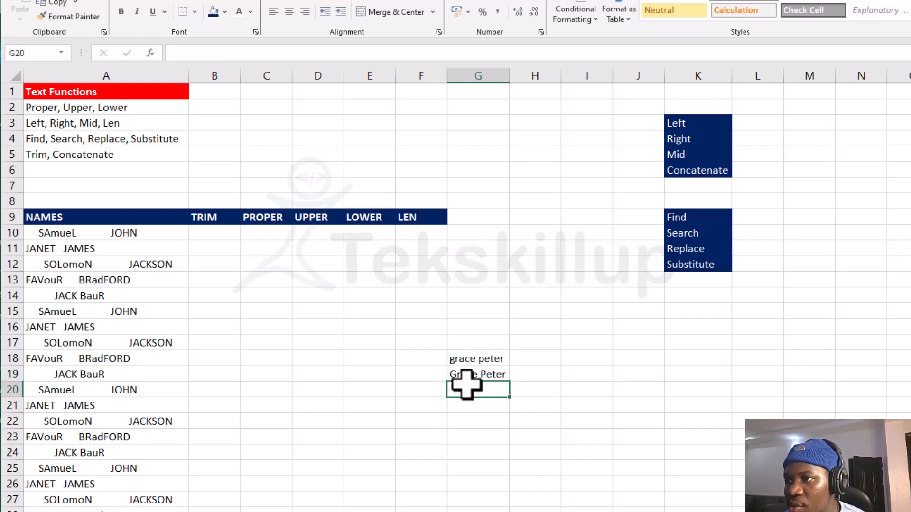
Replace the sample text in G18 with a PROPER formula that takes a lowercase first name in quotation marks as its text.
left_click(472, 360)
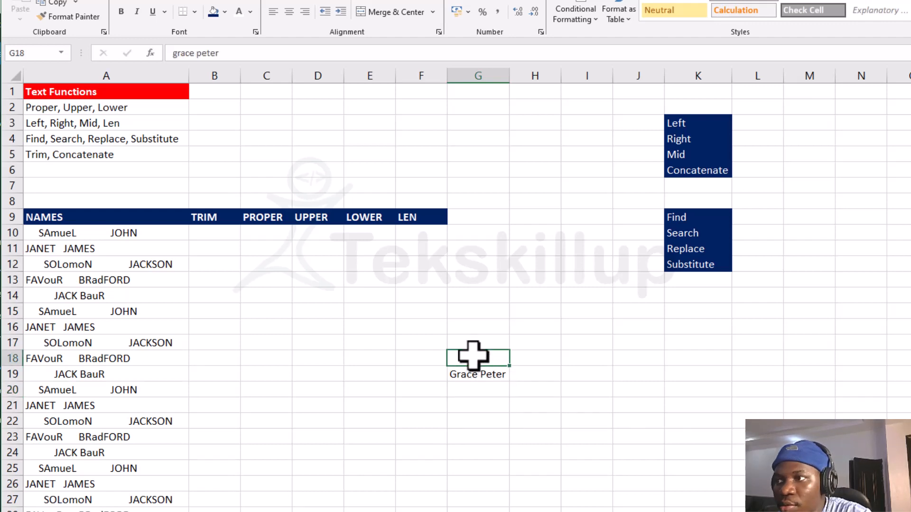
key("Delete")
left_click(482, 371)
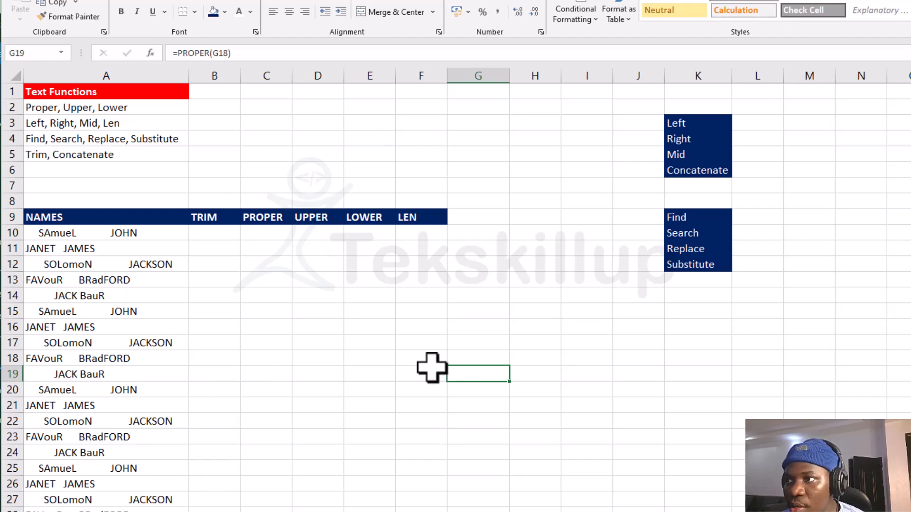
left_click(470, 356)
type("=p")
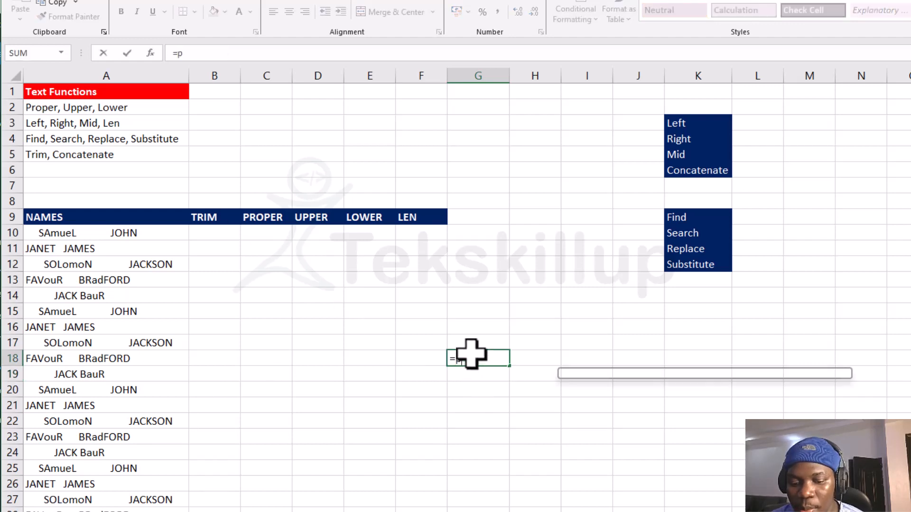
type("roper(")
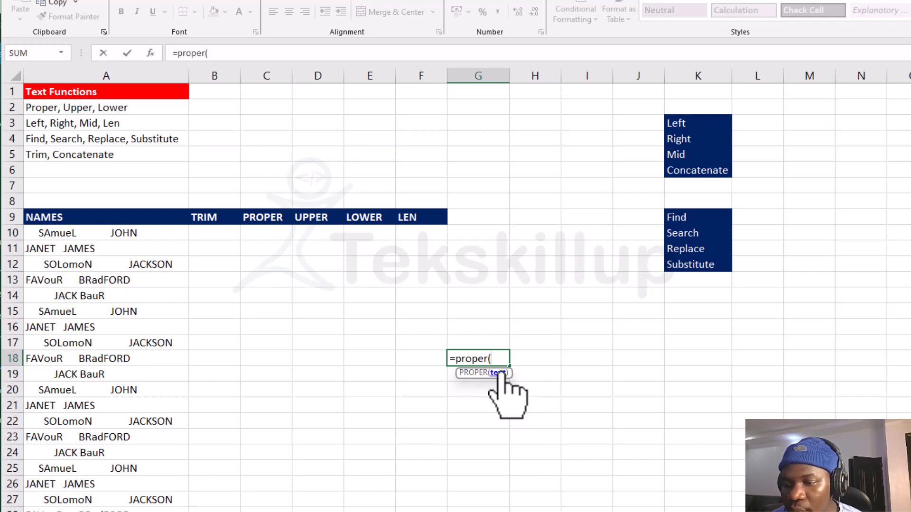
type("\"grsce")
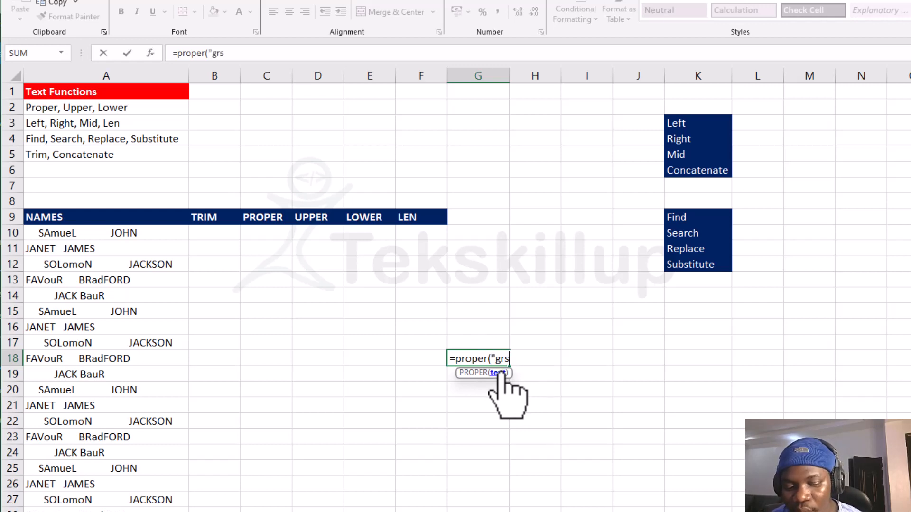
key("BackSpace")
key("BackSpace")
key("BackSpace")
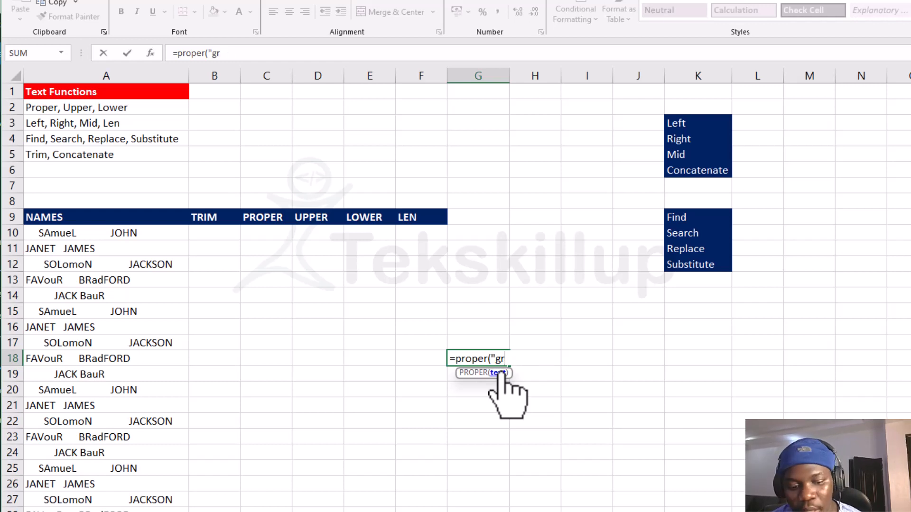
type("ace\")")
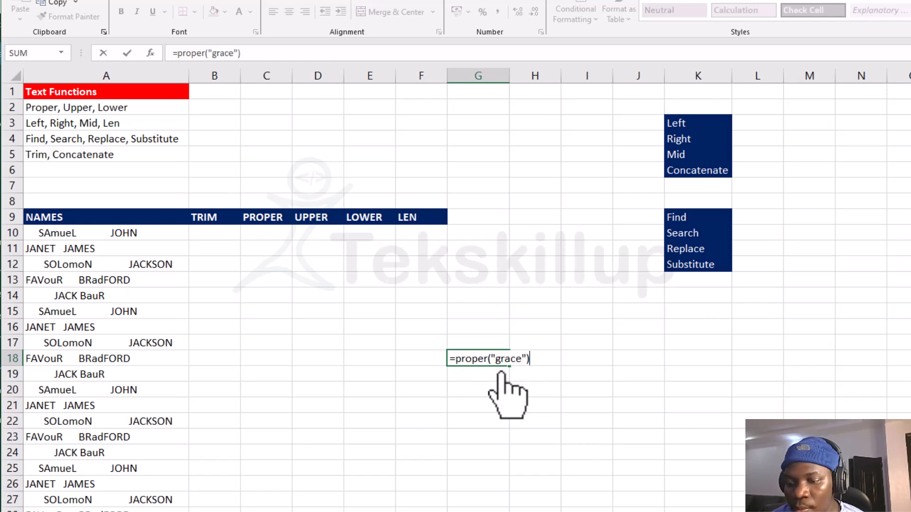
key("Return")
left_click(476, 404)
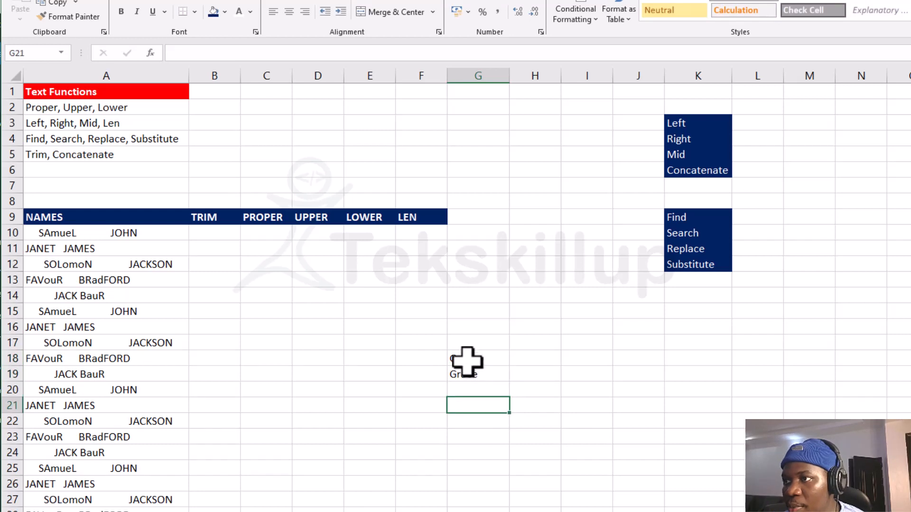
Clear the practice PROPER formulas from cells G18 and G19.
left_click(470, 373)
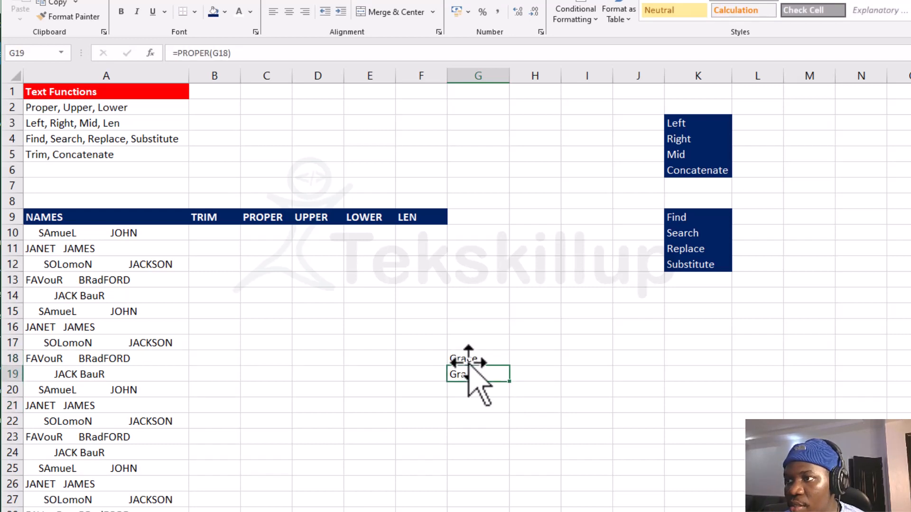
left_click_drag(467, 360, 469, 373)
key("Delete")
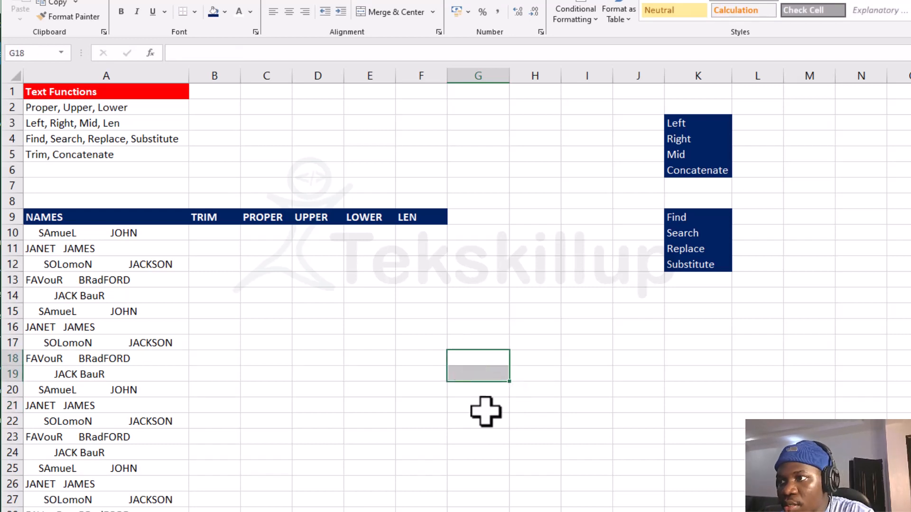
left_click(478, 353)
left_click(474, 341)
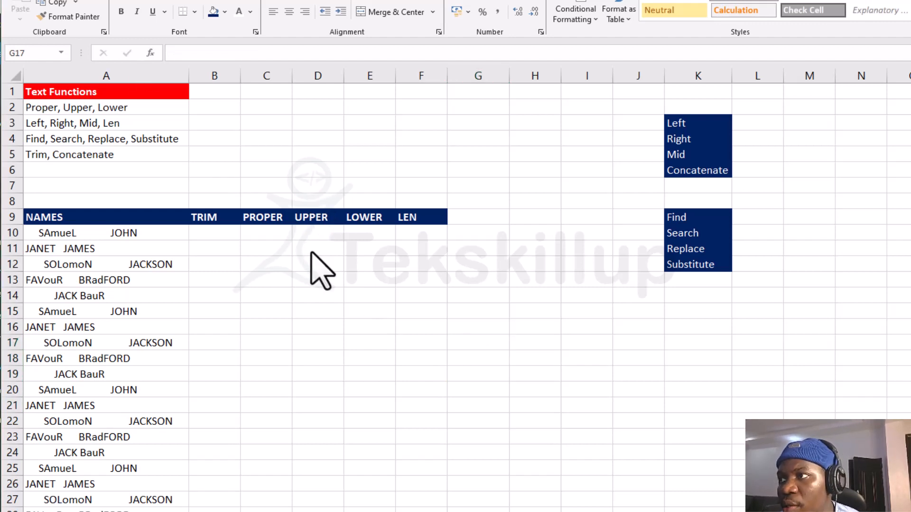
left_click(319, 215)
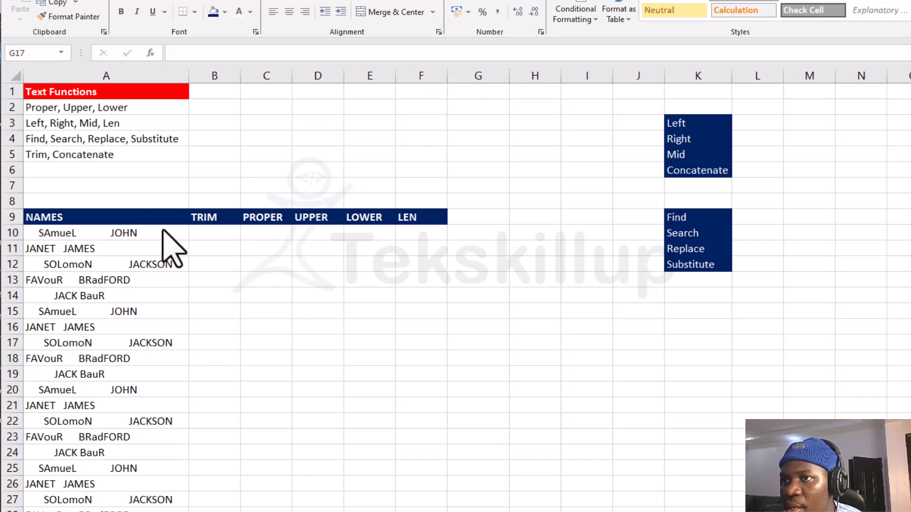
left_click(110, 239)
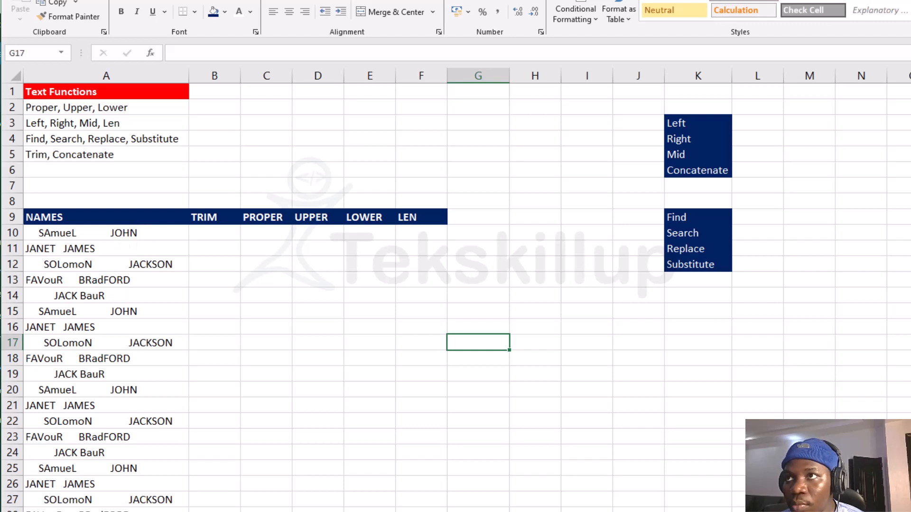
Enter =TRIM(A10) in cell B10 to remove the extra spaces from the first entry in NAMES.
left_click(207, 235)
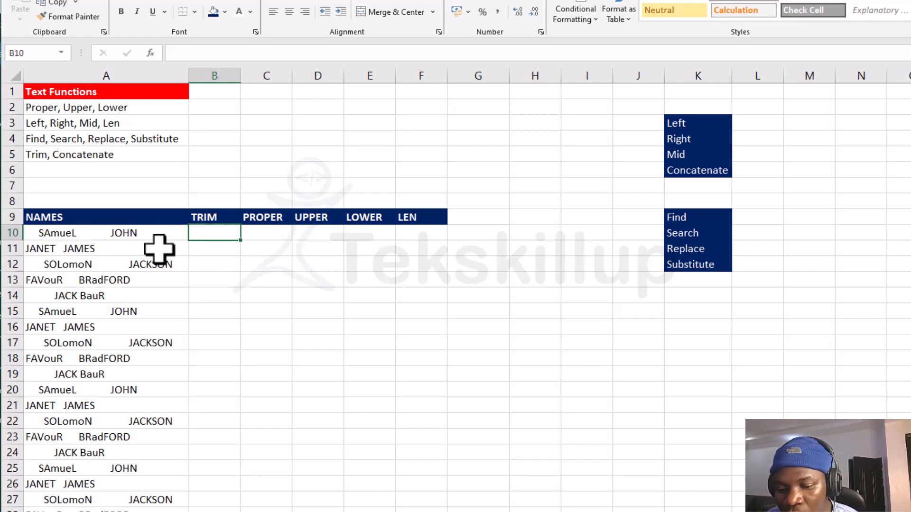
type("=TRI")
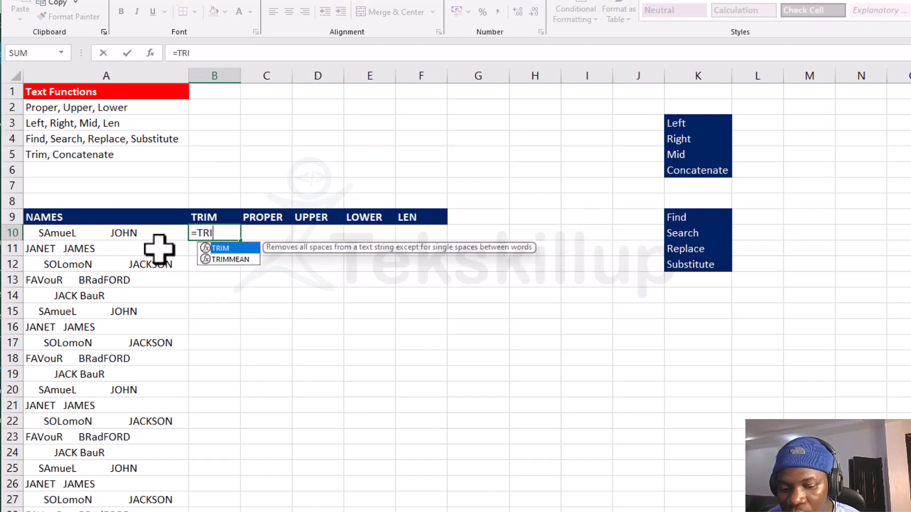
type("M(")
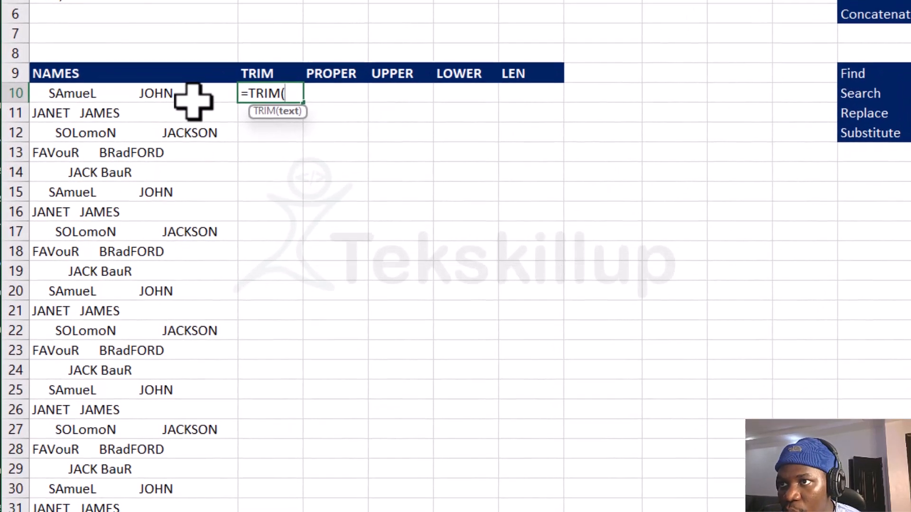
left_click(149, 94)
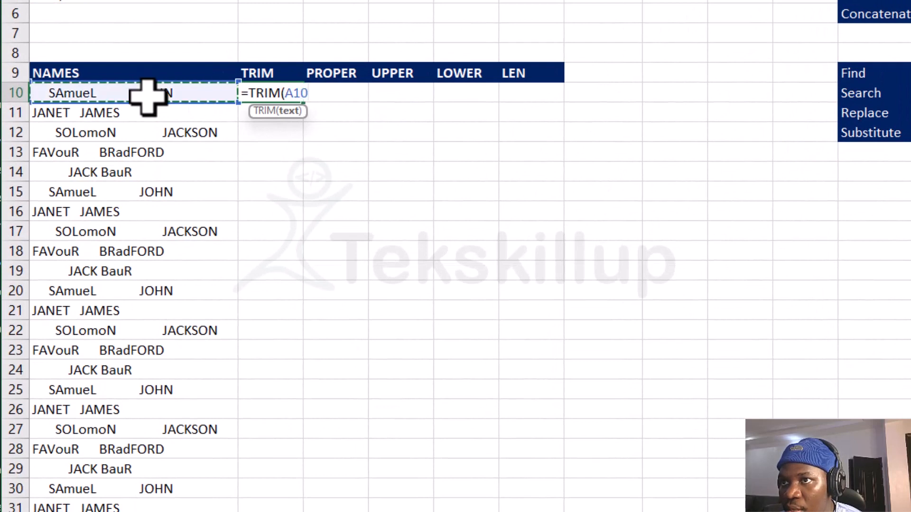
type(")")
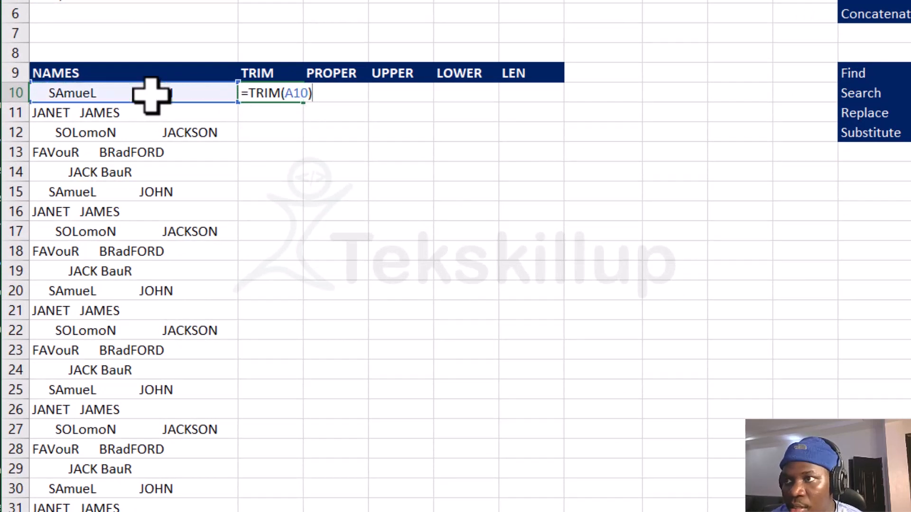
key("Return")
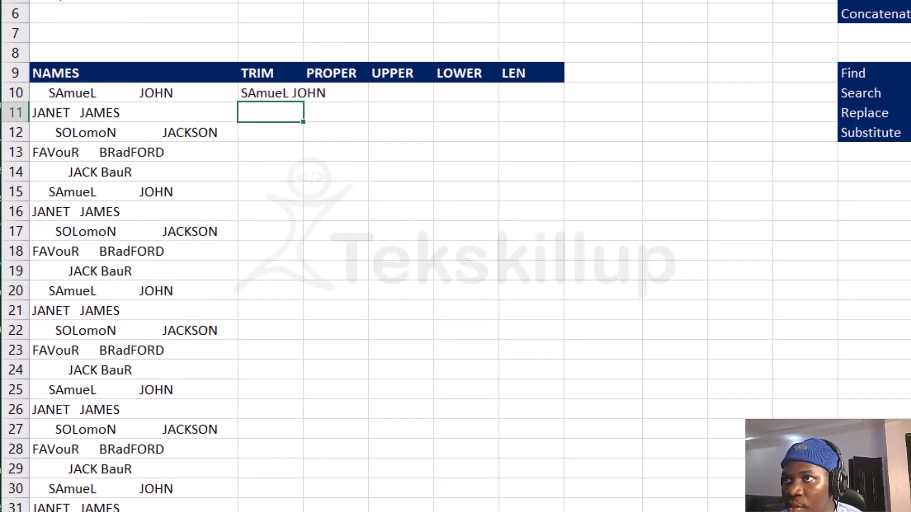
Autofit column B to the trimmed name in B10, and select the original name in A10 for comparison.
double_click(304, 0)
left_click(268, 157)
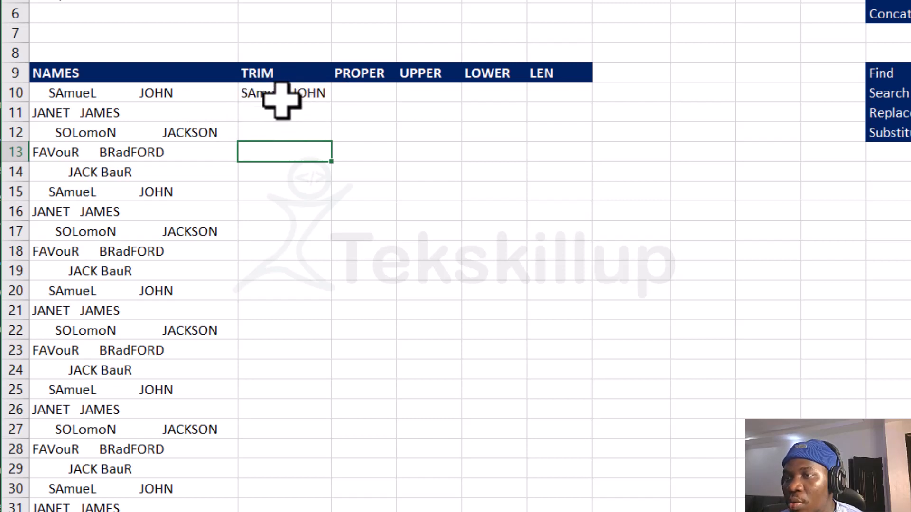
left_click(290, 132)
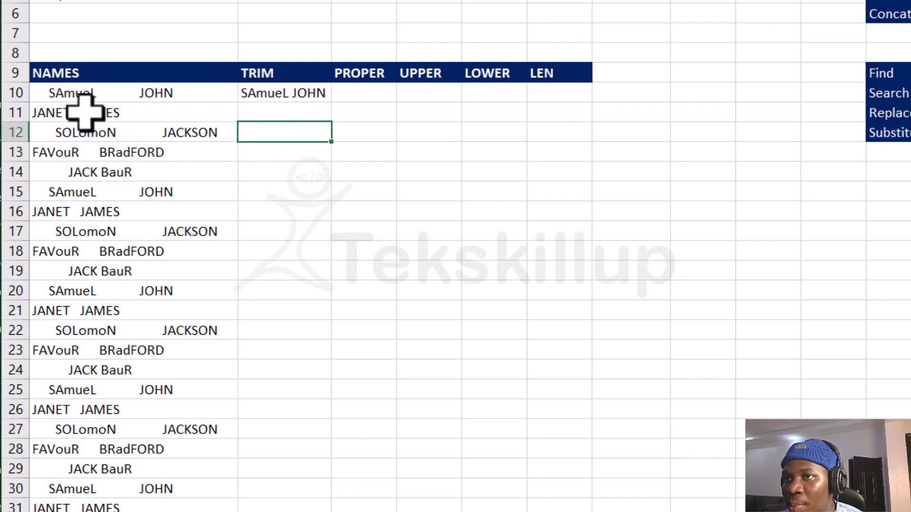
left_click(45, 92)
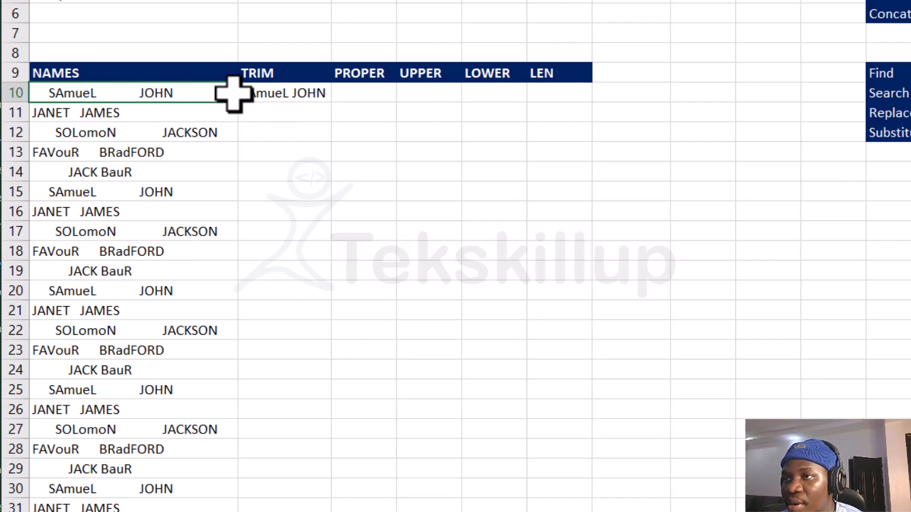
Fill the TRIM formula from B10 down the whole NAMES list and autofit column B to the trimmed names.
left_click(275, 95)
scroll(301, 112, "down", 3)
scroll(301, 112, "up", 1)
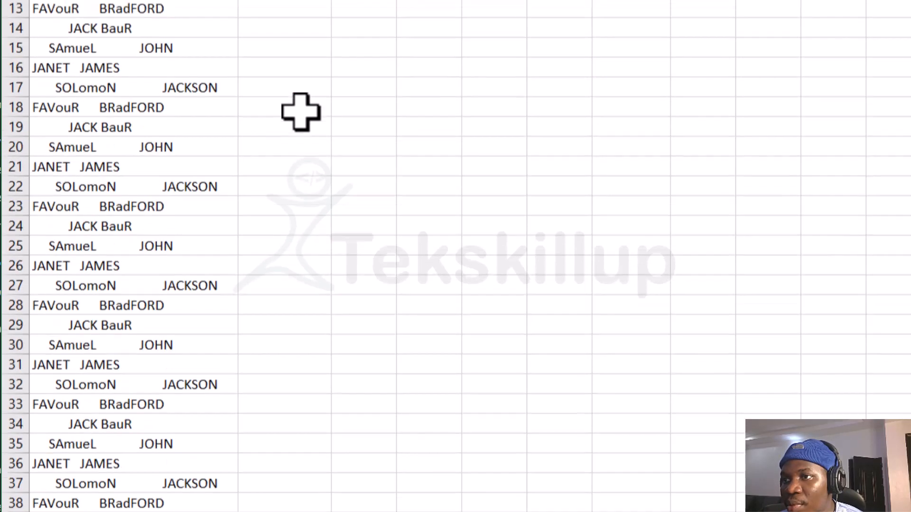
scroll(301, 112, "up", 2)
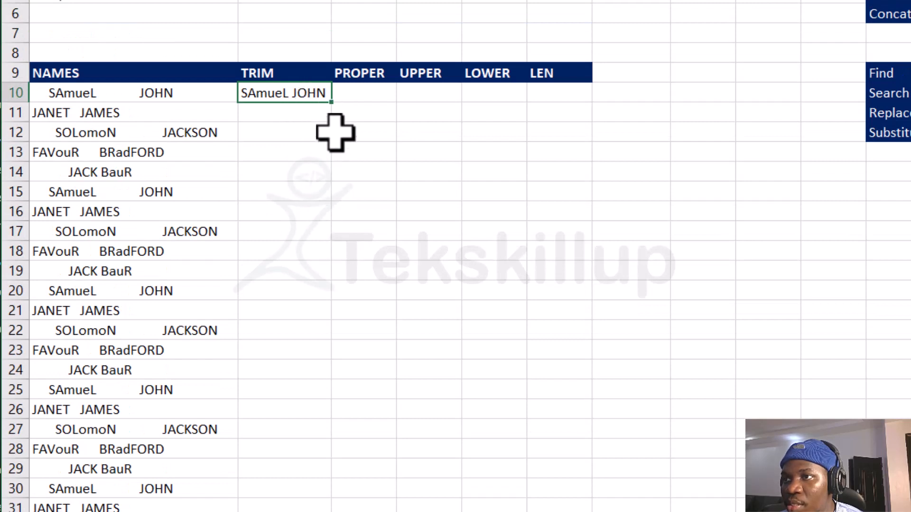
double_click(335, 105)
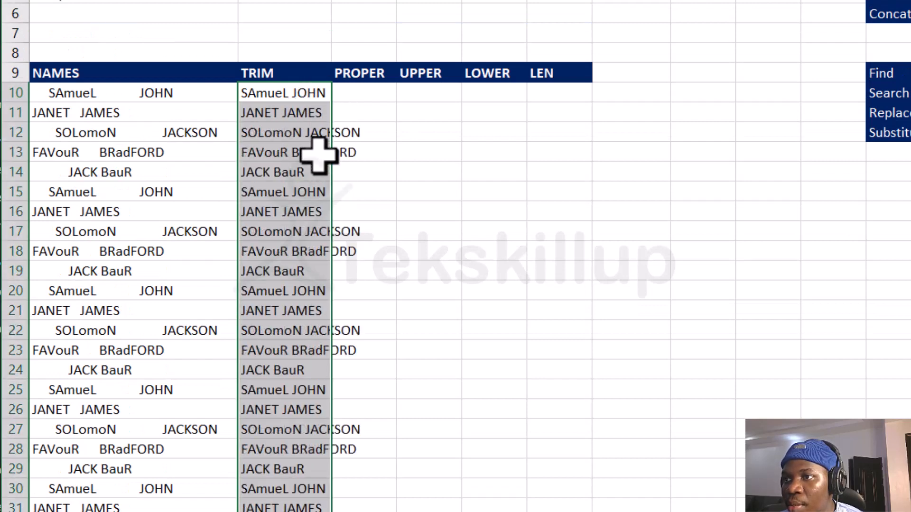
double_click(331, 1)
scroll(329, 178, "down", 11)
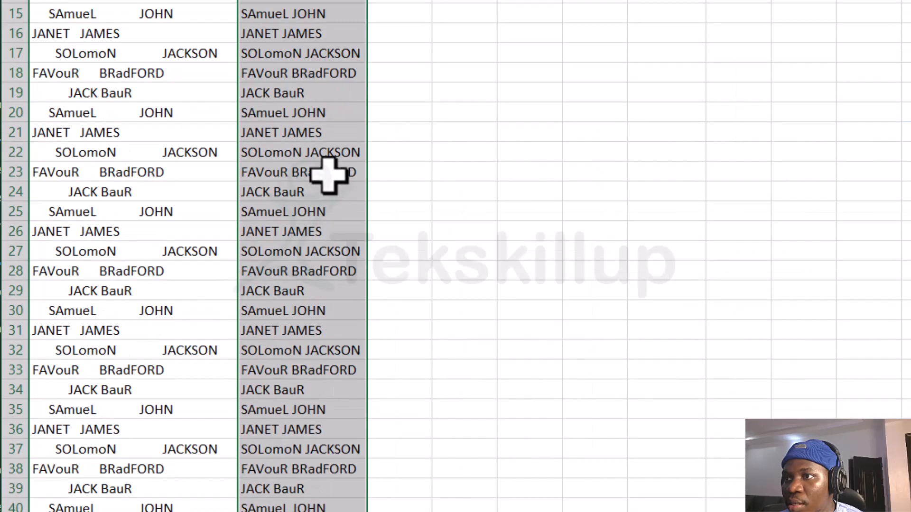
scroll(292, 451, "up", 11)
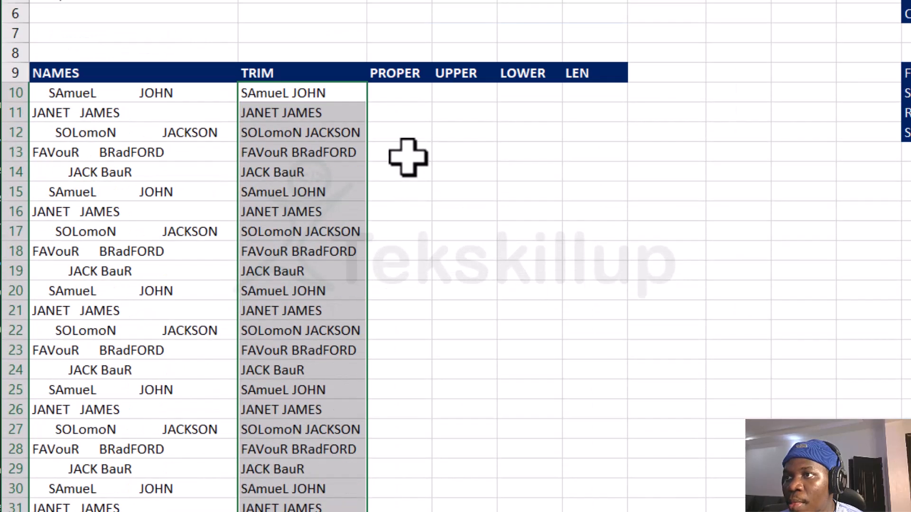
Enter =PROPER(A10) in cell C10 to put the first untrimmed entry in NAMES into proper case.
left_click(388, 94)
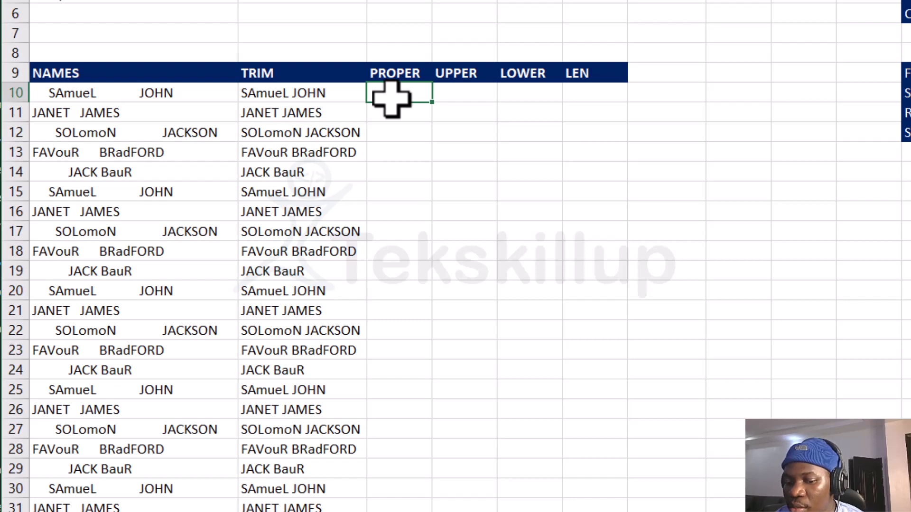
type("=proper")
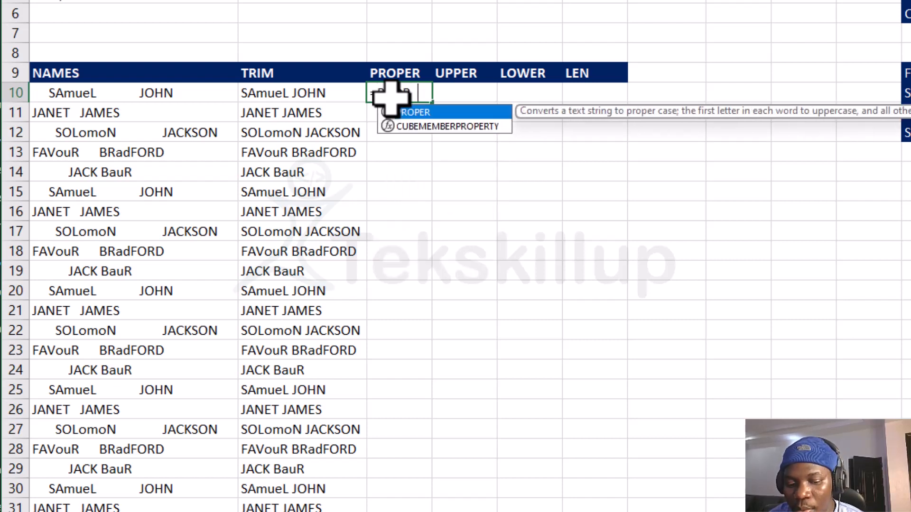
type("(")
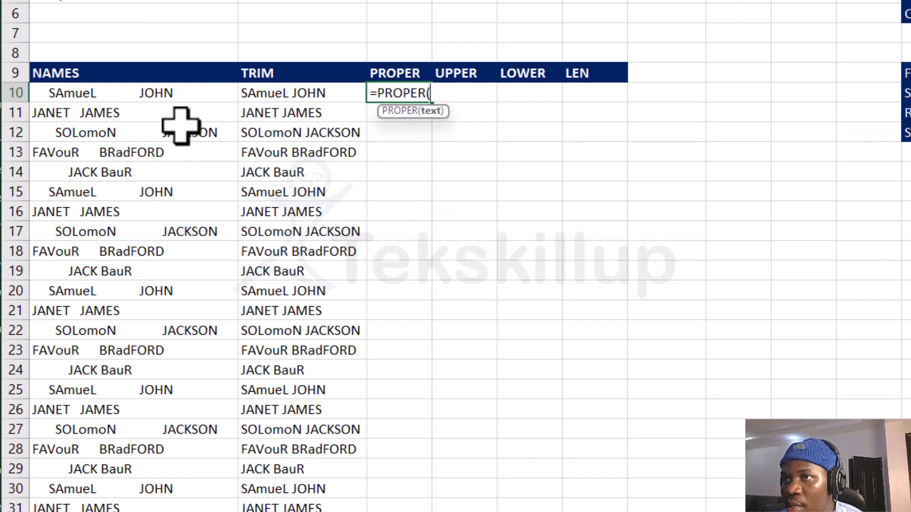
left_click(130, 96)
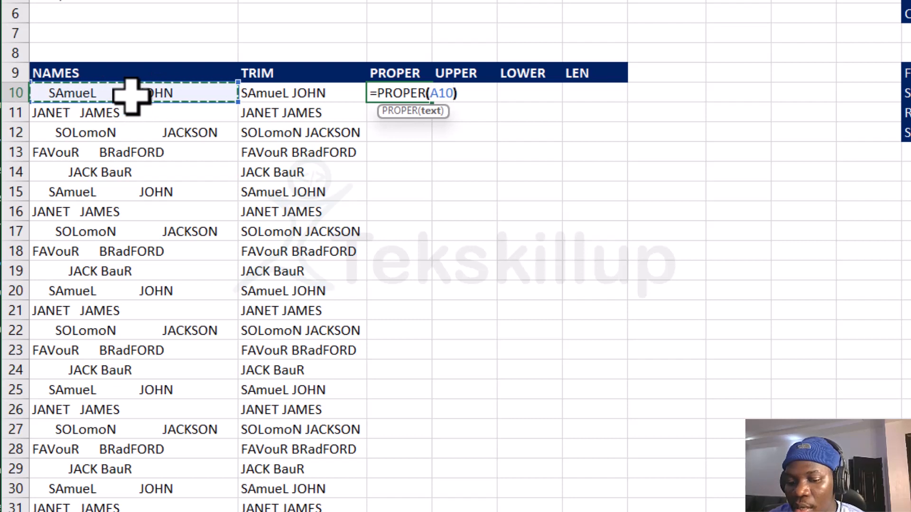
key("Return")
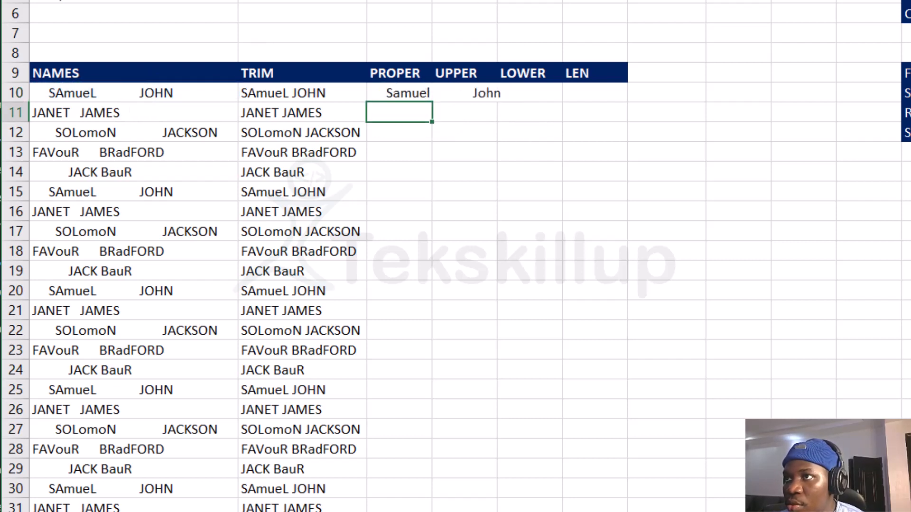
left_click(456, 157)
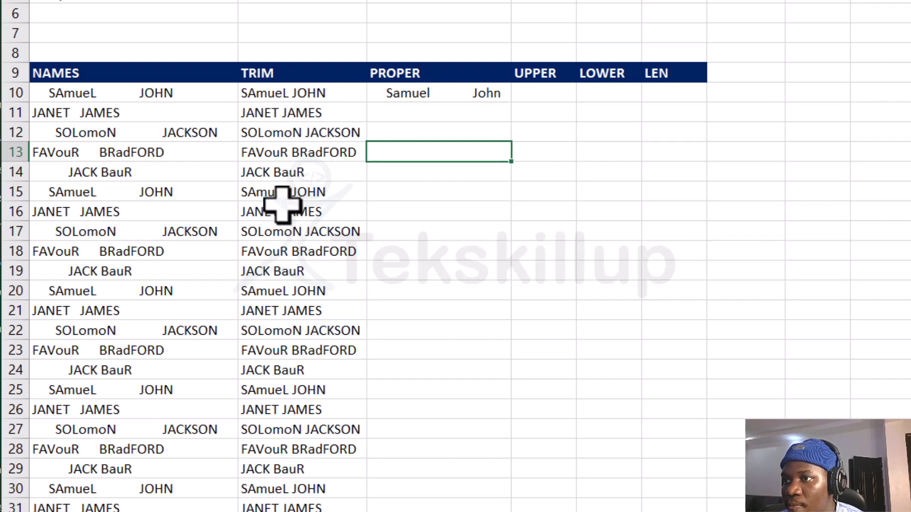
left_click(417, 98)
left_click(414, 114)
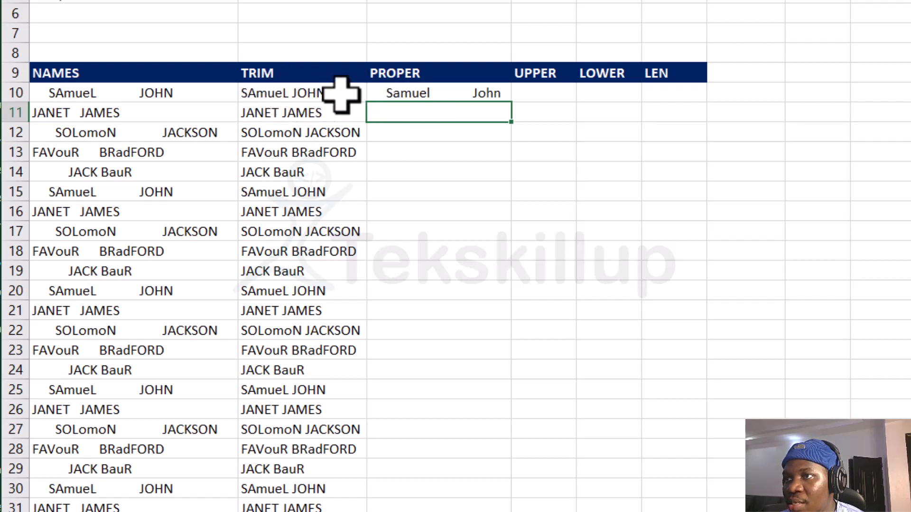
Replace the formula in C10 with =PROPER(B10) so it works on the trimmed name.
left_click(401, 91)
key("Delete")
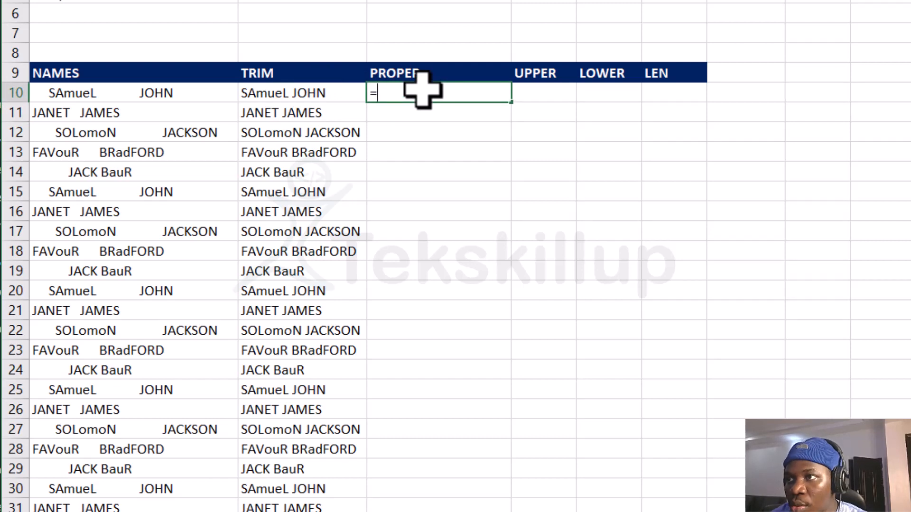
type("=PRO")
key("Tab")
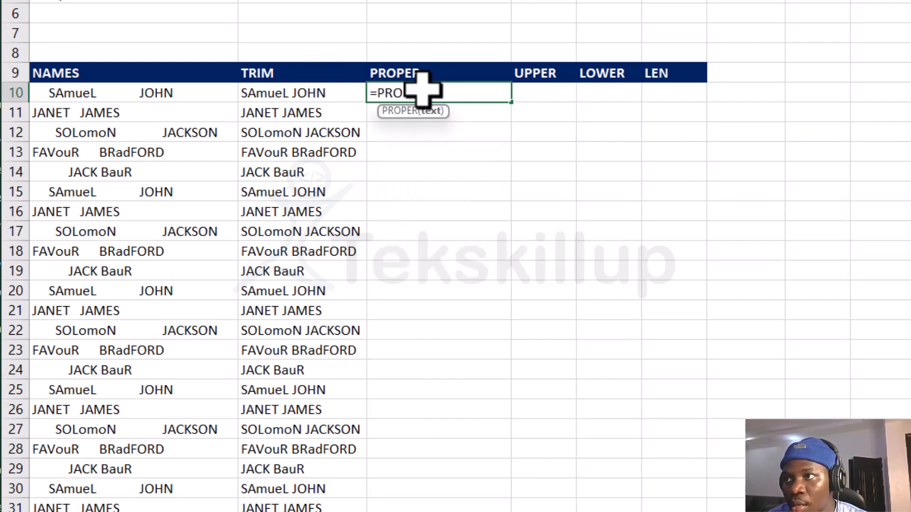
left_click(323, 91)
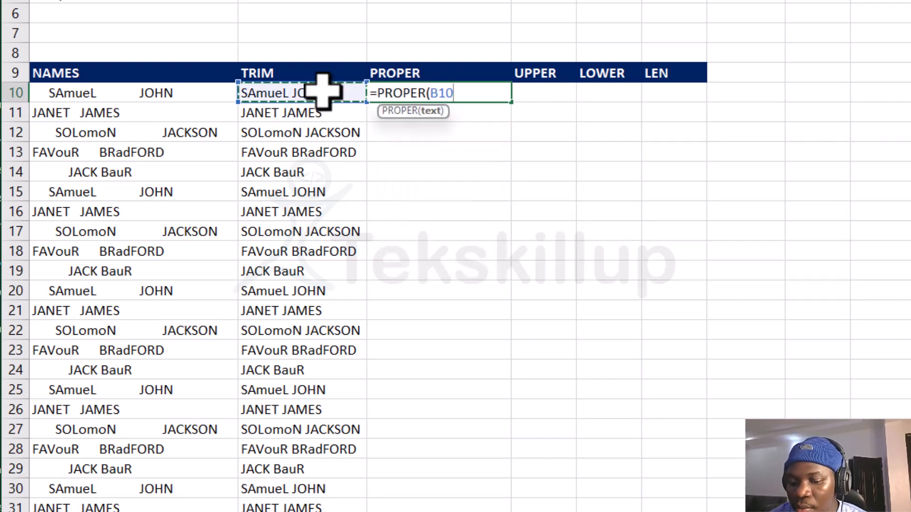
key("Return")
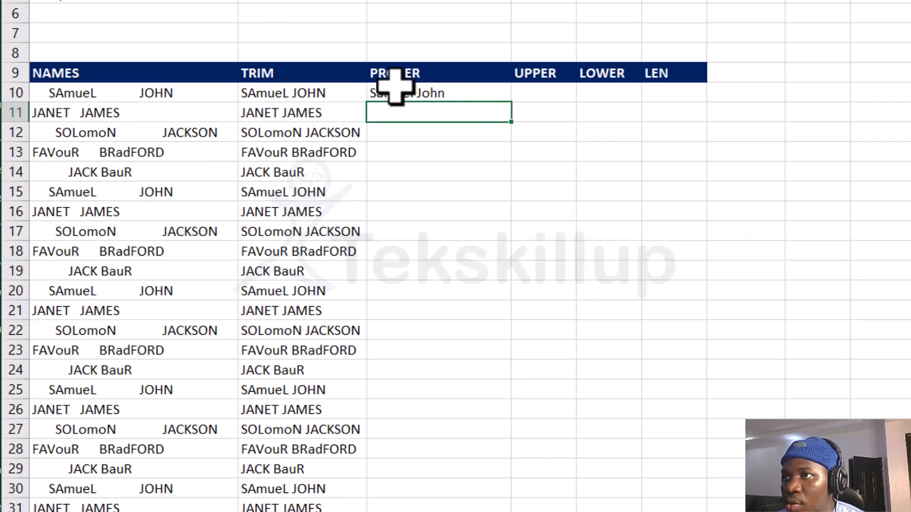
left_click(429, 93)
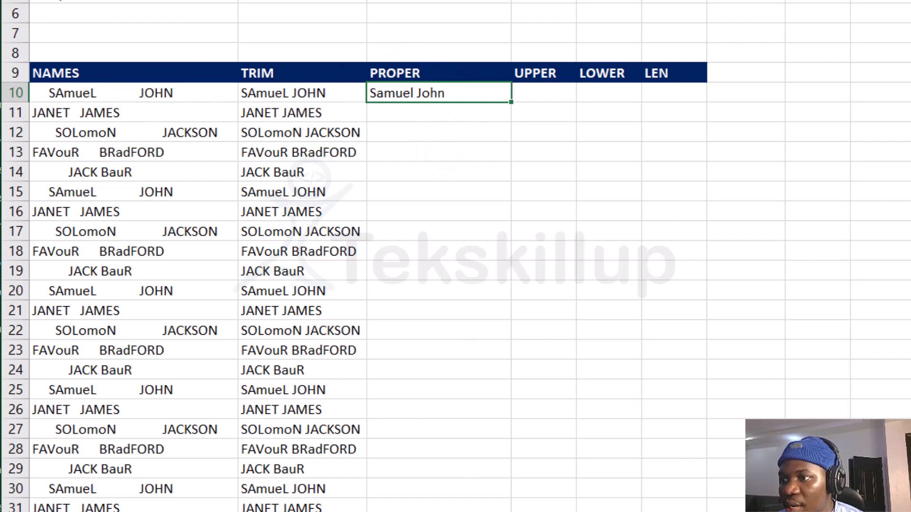
left_click(423, 170)
Replace the formula in C10 with the nested formula =PROPER(TRIM(A10)) based on the original name.
left_click(431, 97)
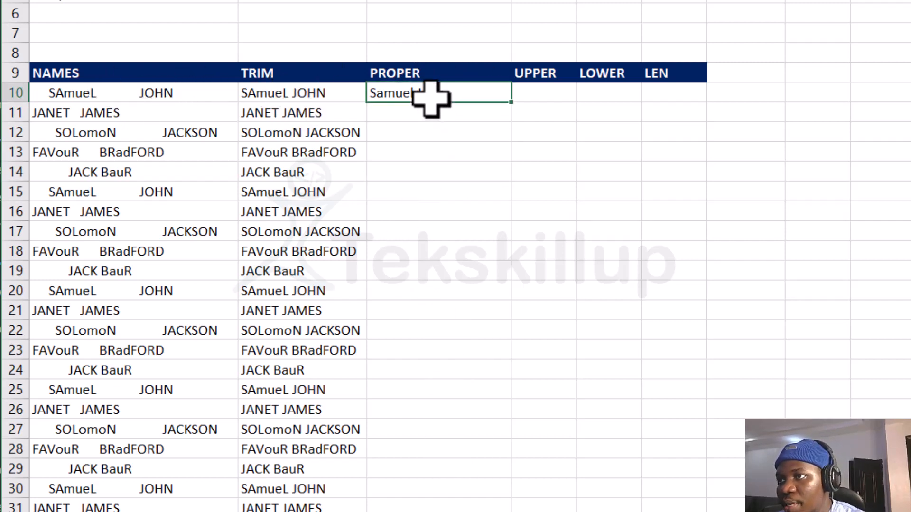
key("Delete")
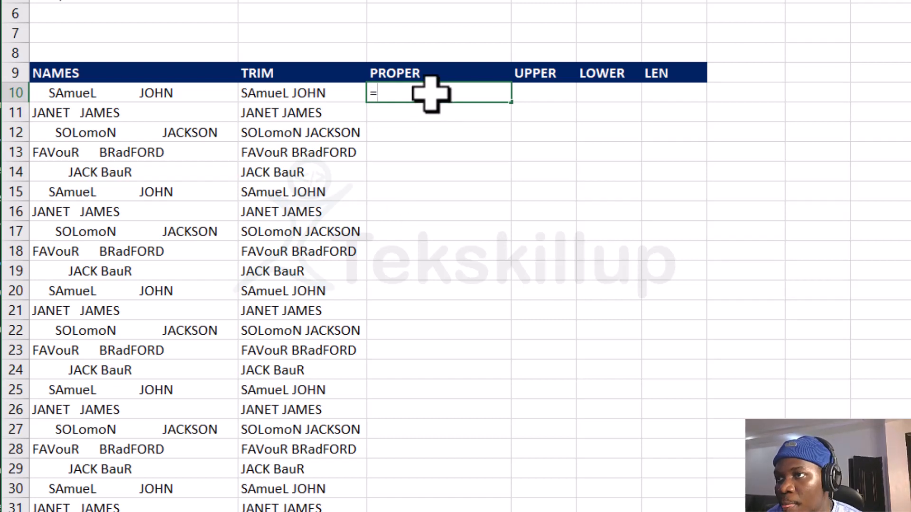
type("=PROP")
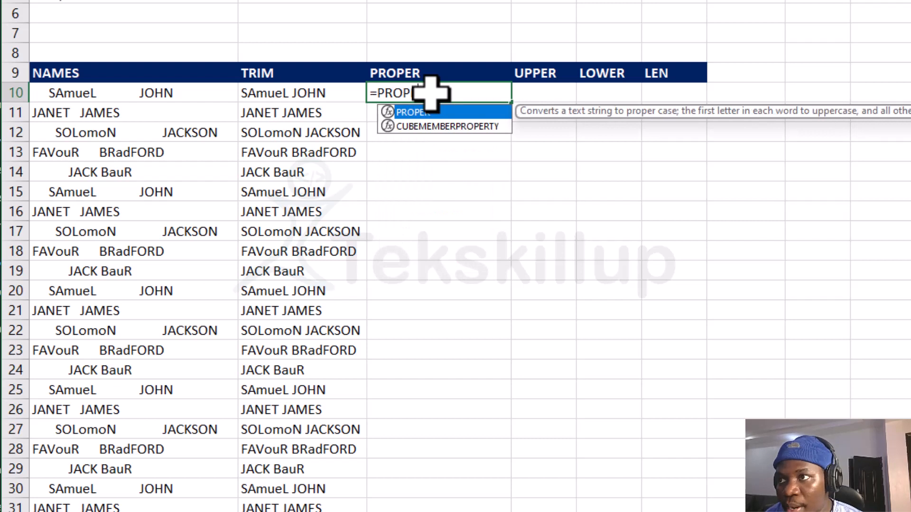
key("Tab")
type("TRIM")
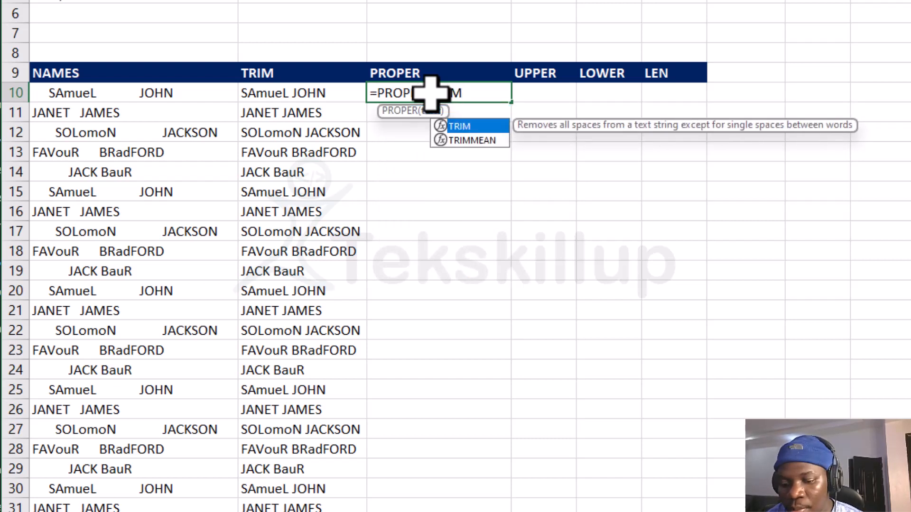
key("Tab")
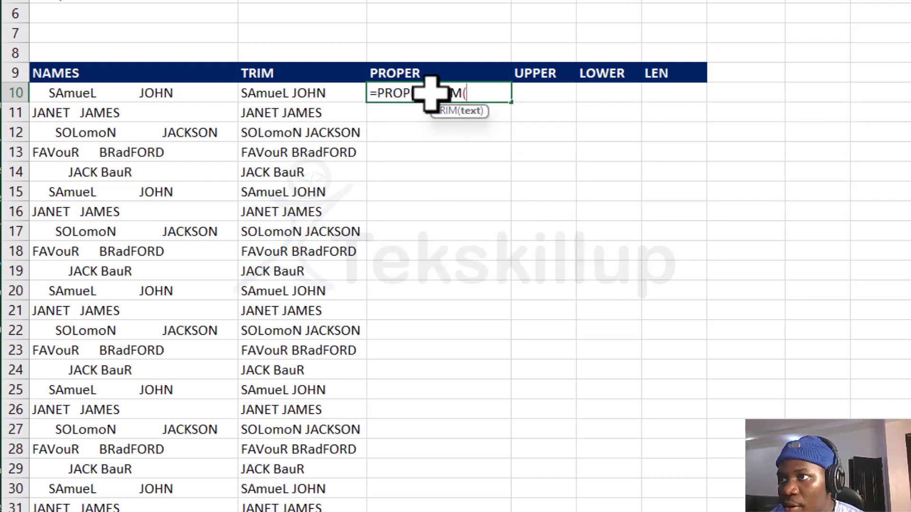
left_click(203, 90)
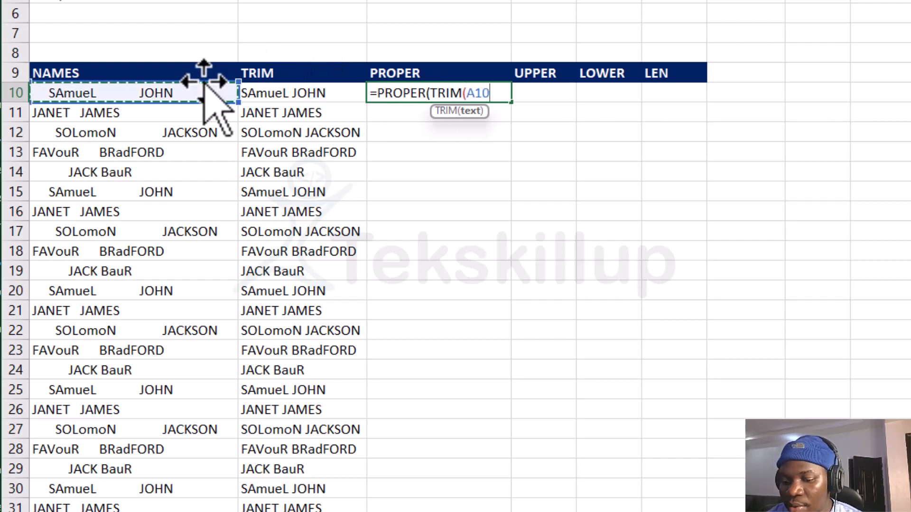
type(")")
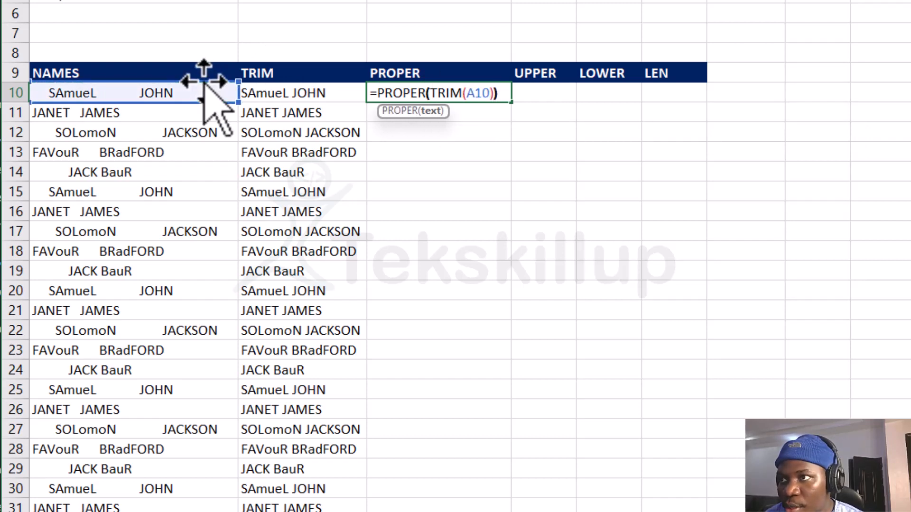
key("Return")
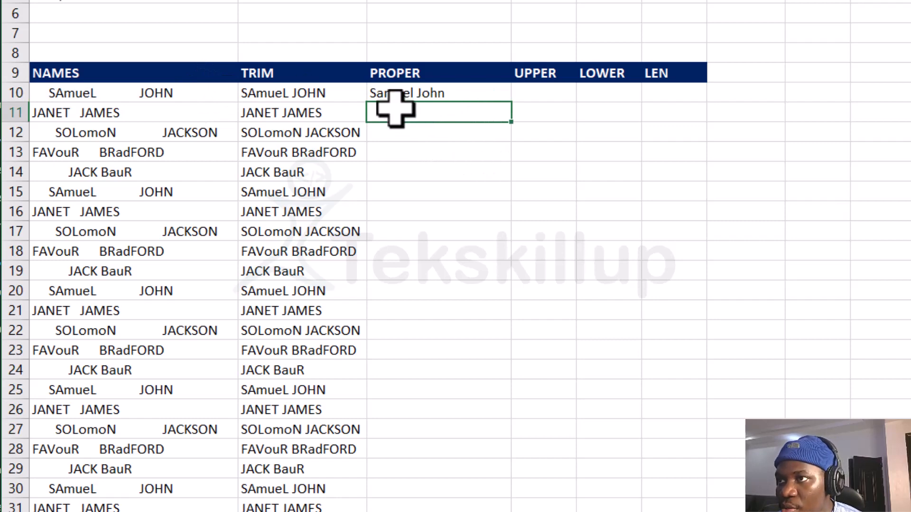
Fill the nested PROPER and TRIM formula from C10 down to row 54 and check the filled names.
left_click(443, 95)
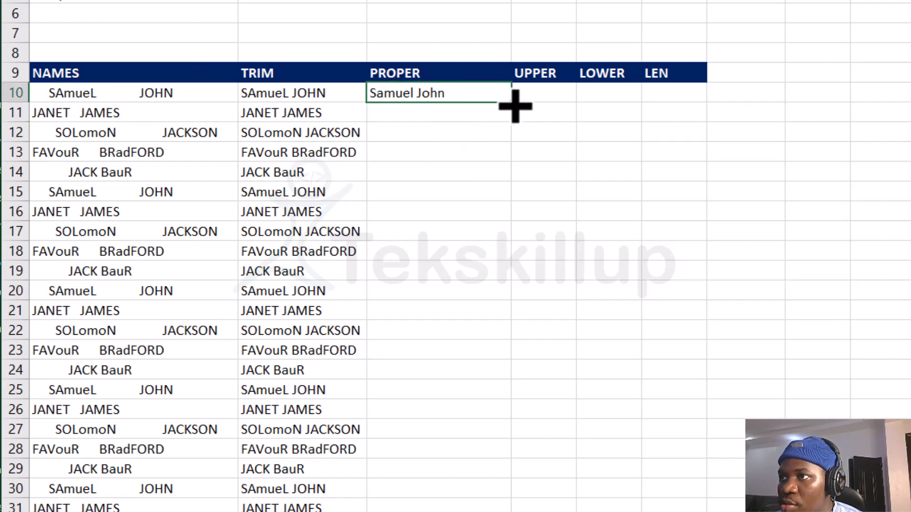
double_click(515, 105)
scroll(427, 356, "down", 13)
scroll(422, 407, "up", 4)
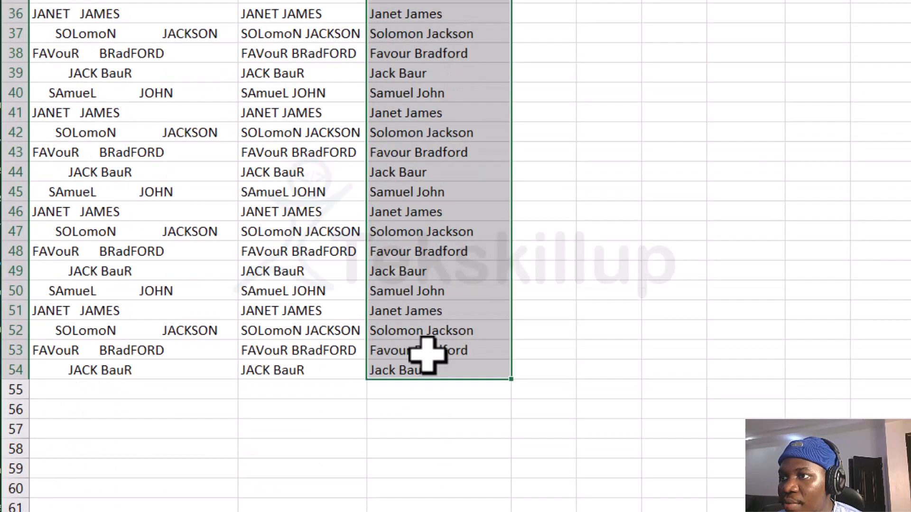
scroll(424, 353, "up", 6)
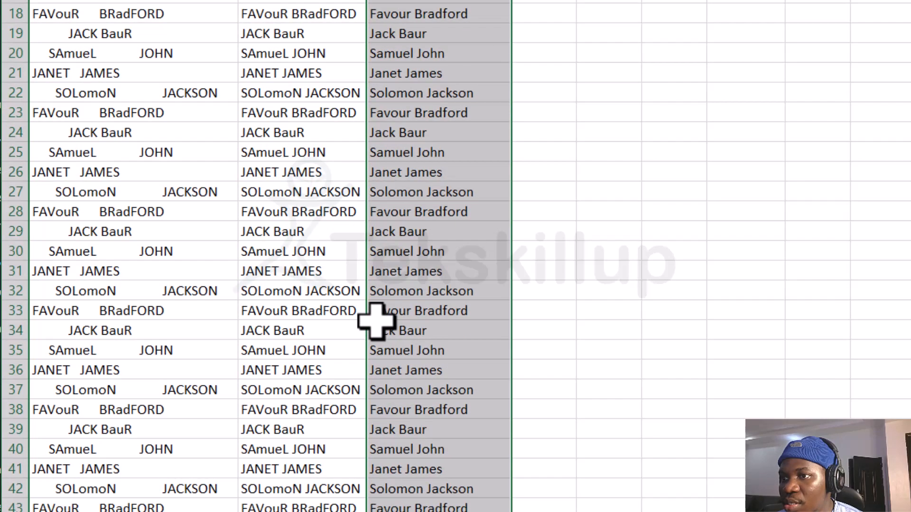
scroll(376, 321, "up", 4)
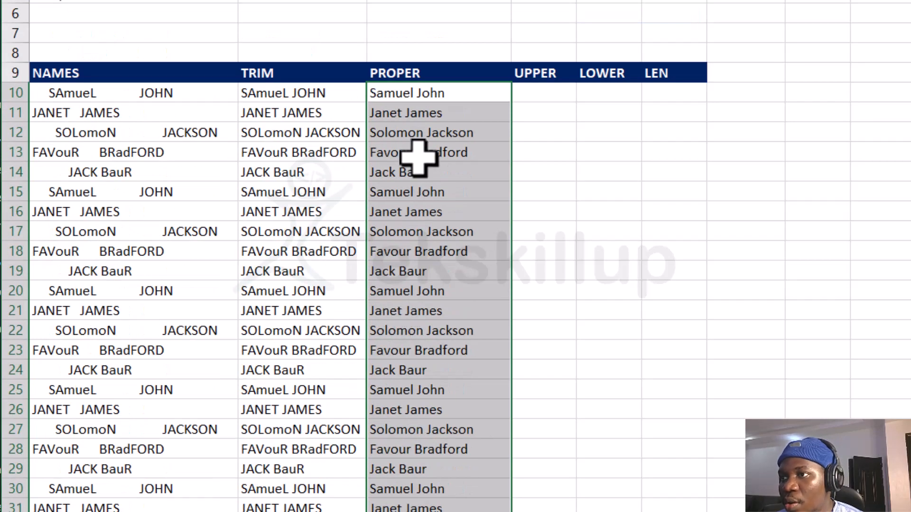
Enter the nested formula =UPPER(PROPER(TRIM(A10))) in cell D10 to convert the first entry in NAMES to capitals.
left_click(546, 95)
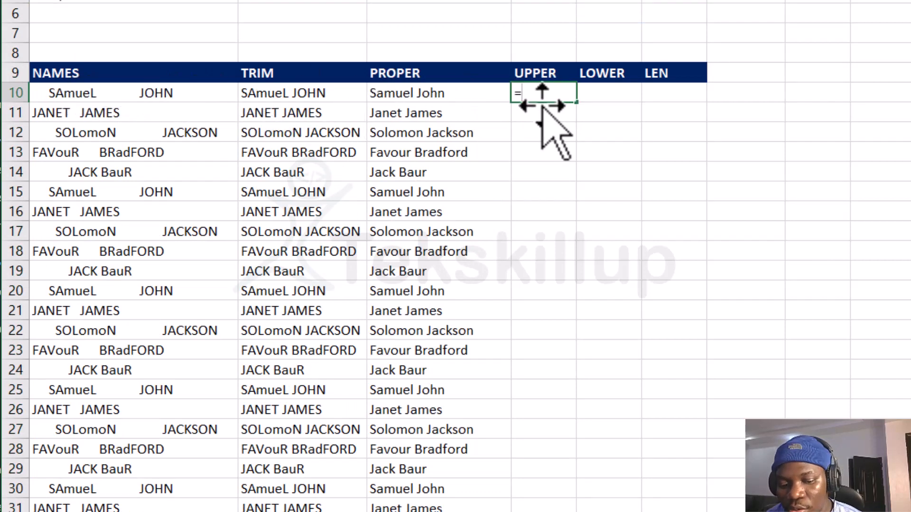
type("=UPPER")
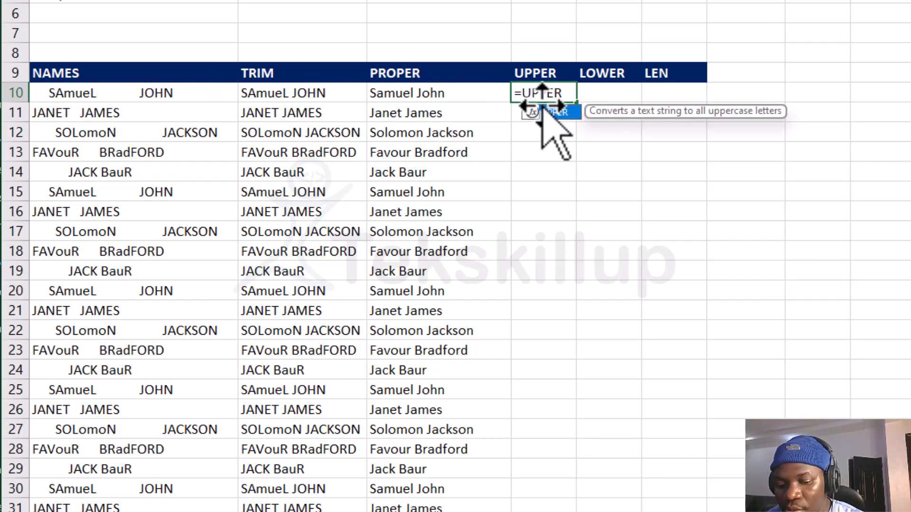
double_click(550, 112)
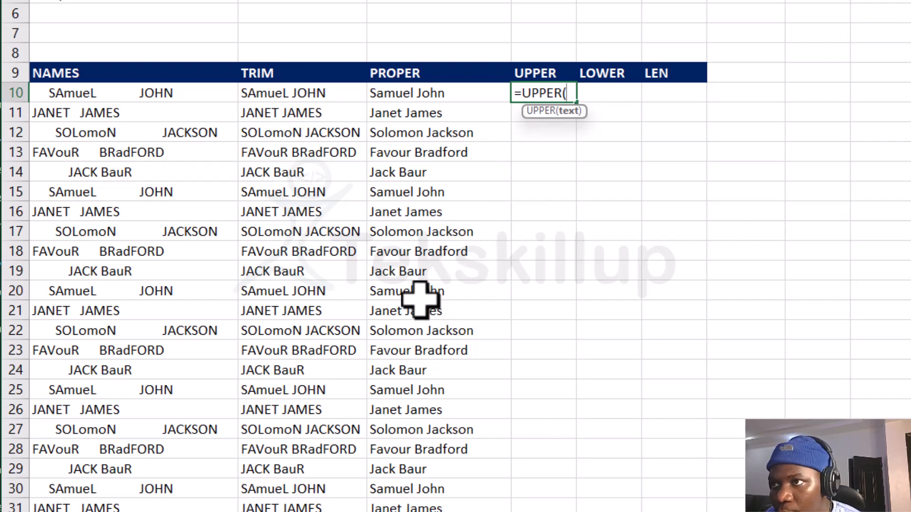
type("PROP")
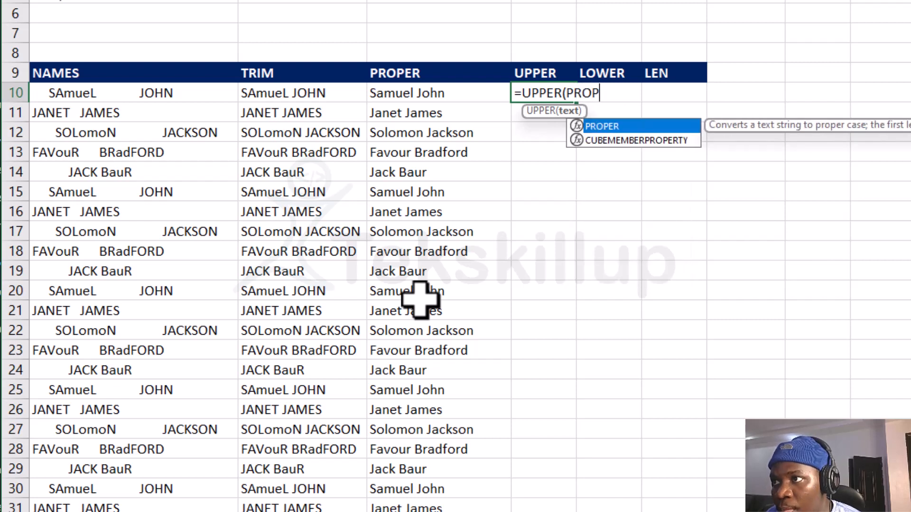
type("ER")
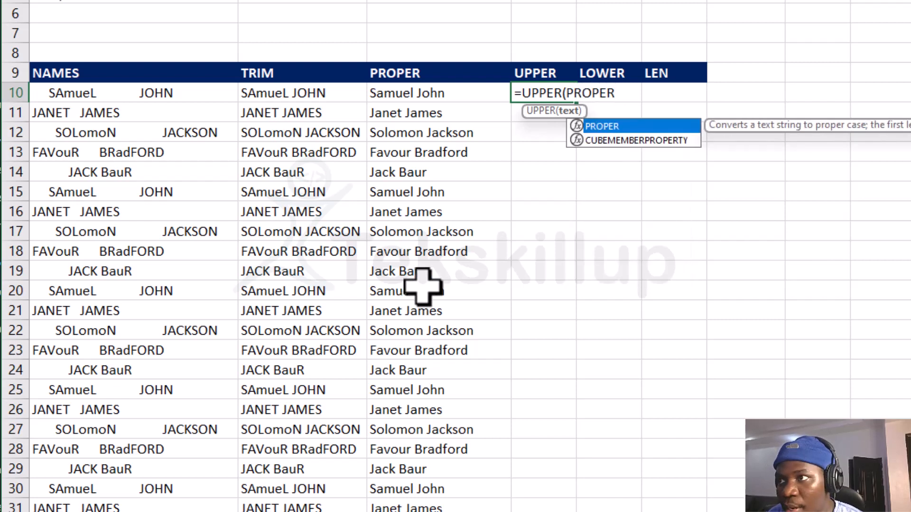
type("(")
type("T")
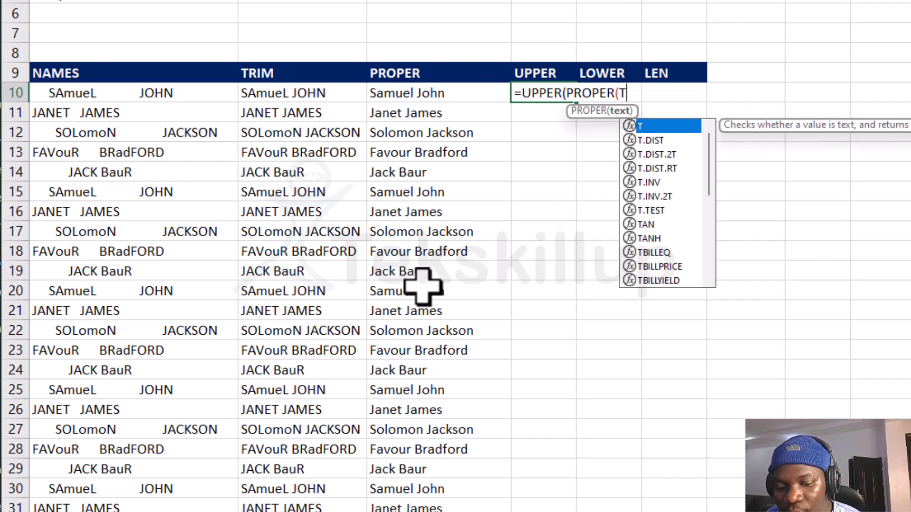
type("RIM(")
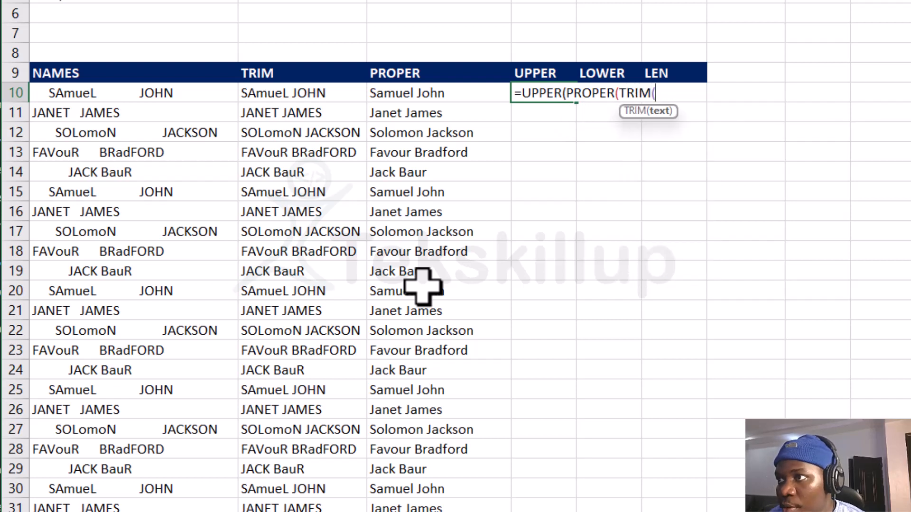
left_click(178, 95)
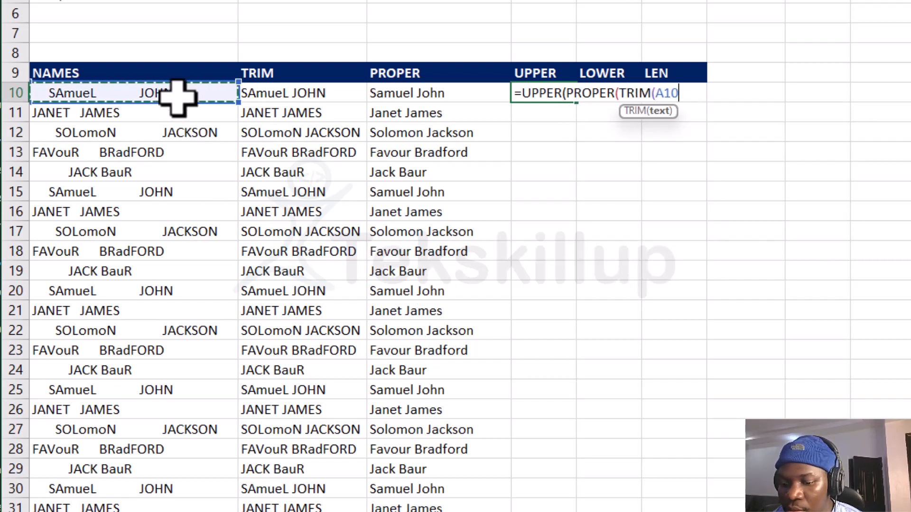
type("))")
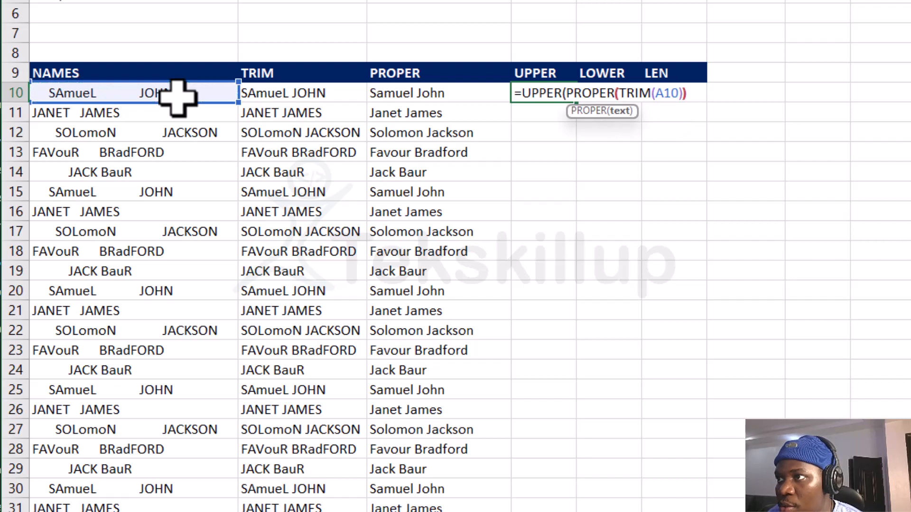
type(")")
key("Return")
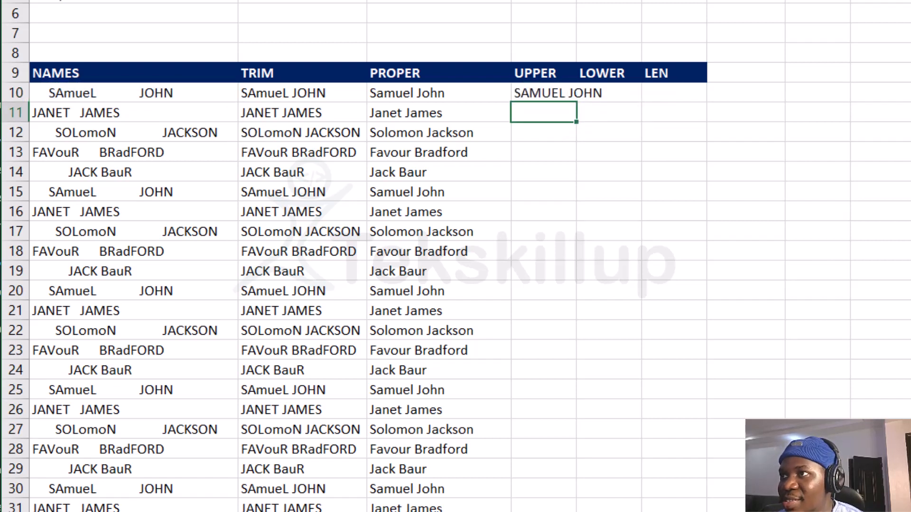
Fill the nested UPPER formula from D10 down the list and auto-fit the UPPER column's width.
double_click(583, 91)
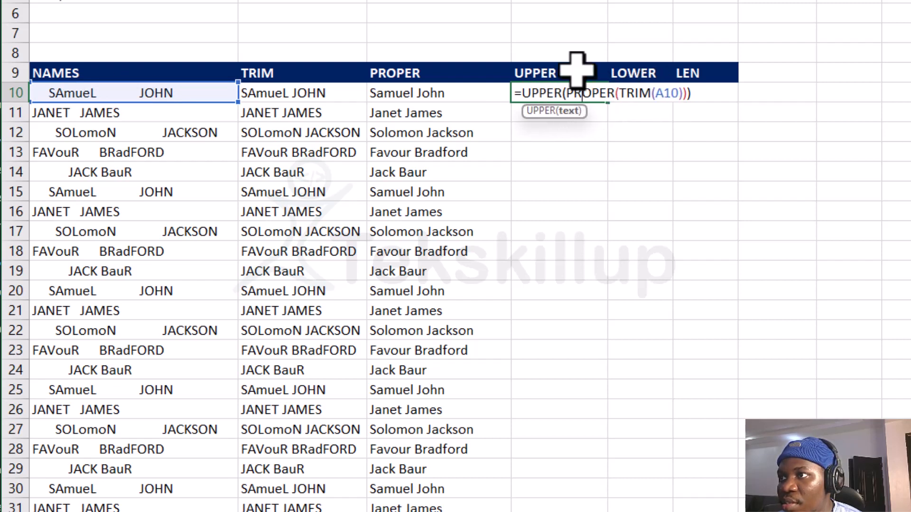
key("ctrl+Return")
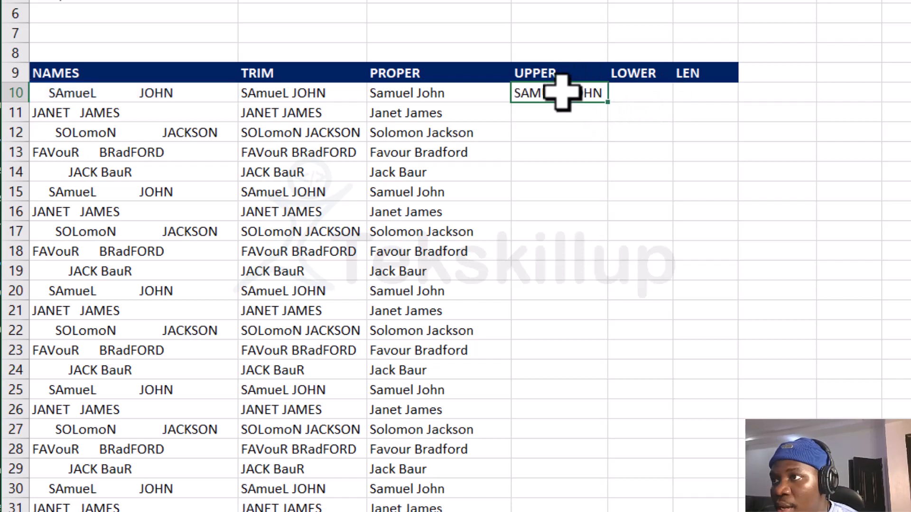
double_click(612, 107)
scroll(599, 61, "down", 4)
scroll(612, 3, "up", 4)
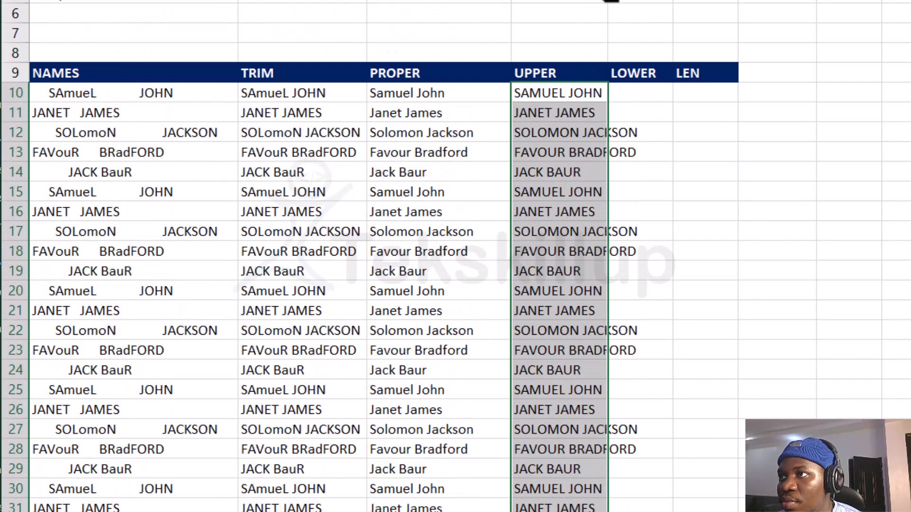
double_click(607, 1)
Enter =LOWER(D10) in cell E10 to convert the uppercase name to lowercase.
left_click(679, 99)
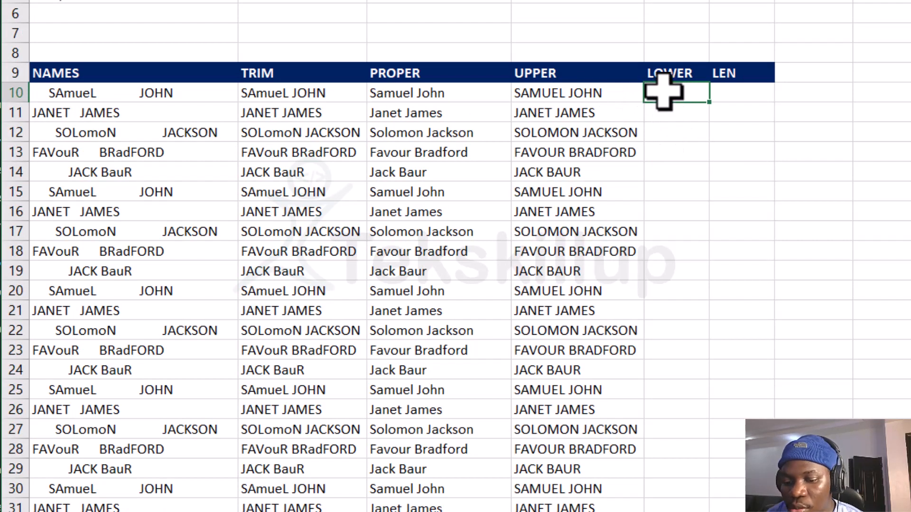
type("=LOWE")
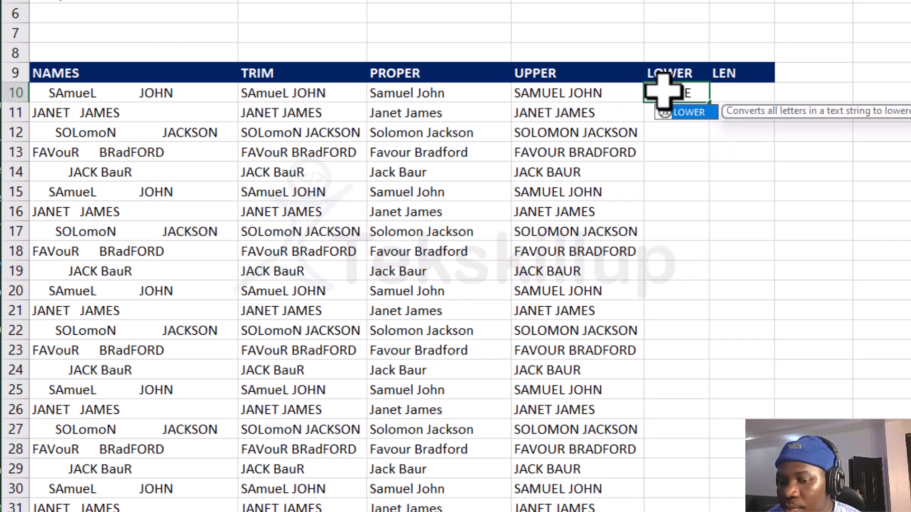
type("R(")
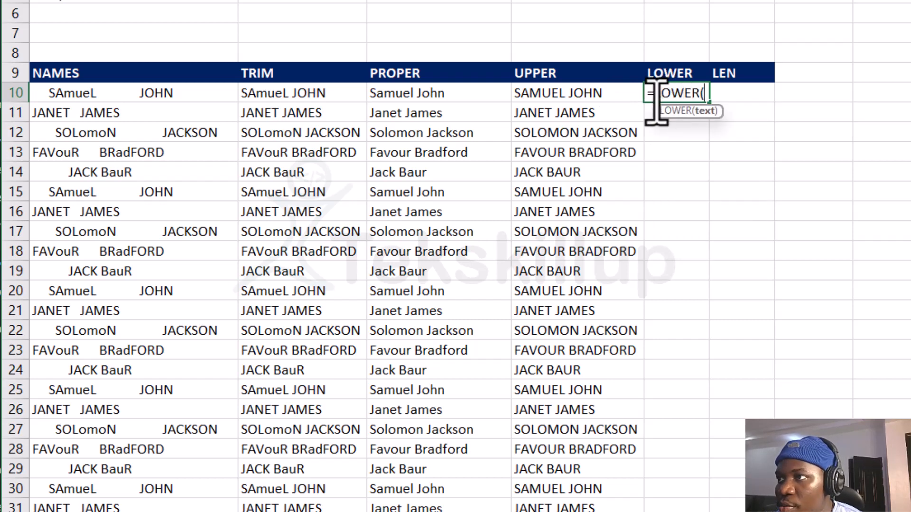
left_click(607, 93)
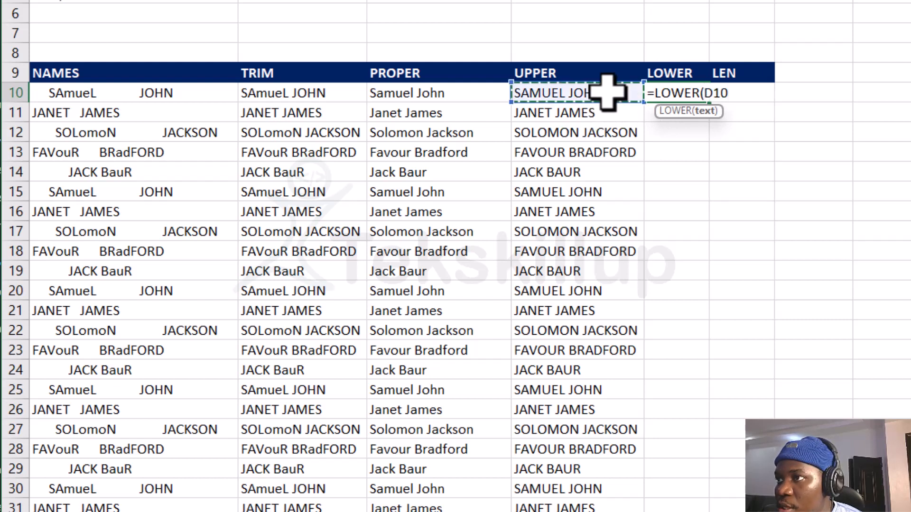
type(")")
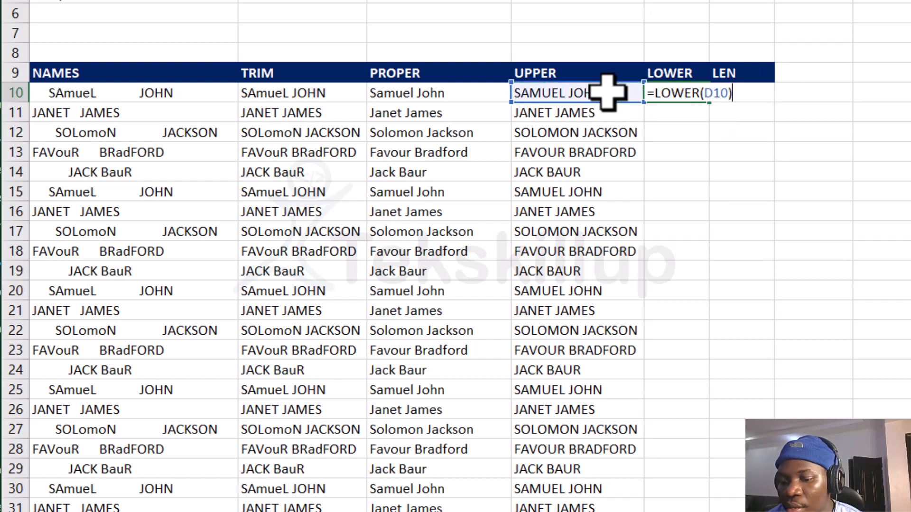
key("Return")
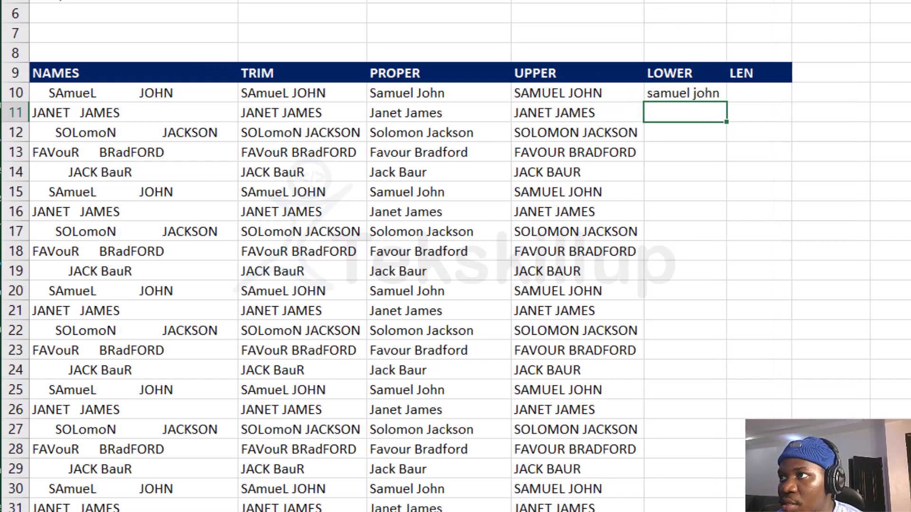
Fill the LOWER formula from E10 down the list and auto-fit the LOWER column's width.
left_click(687, 95)
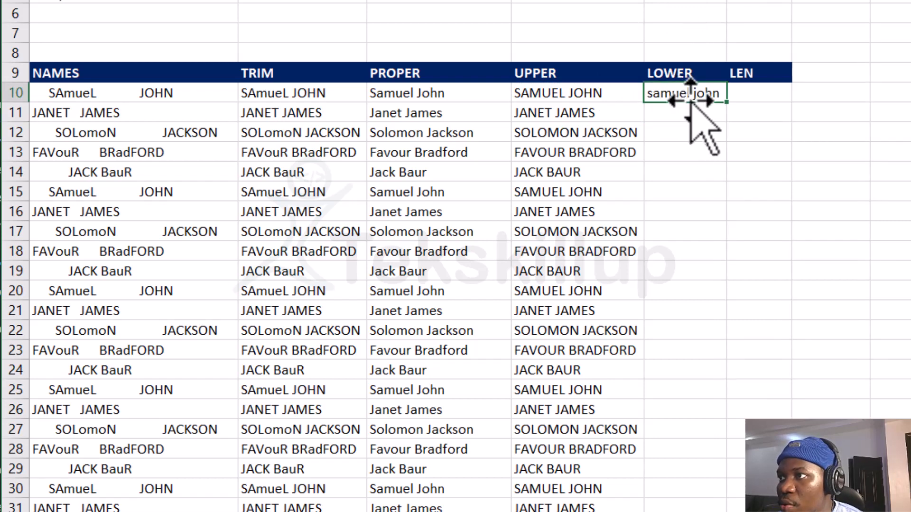
double_click(730, 108)
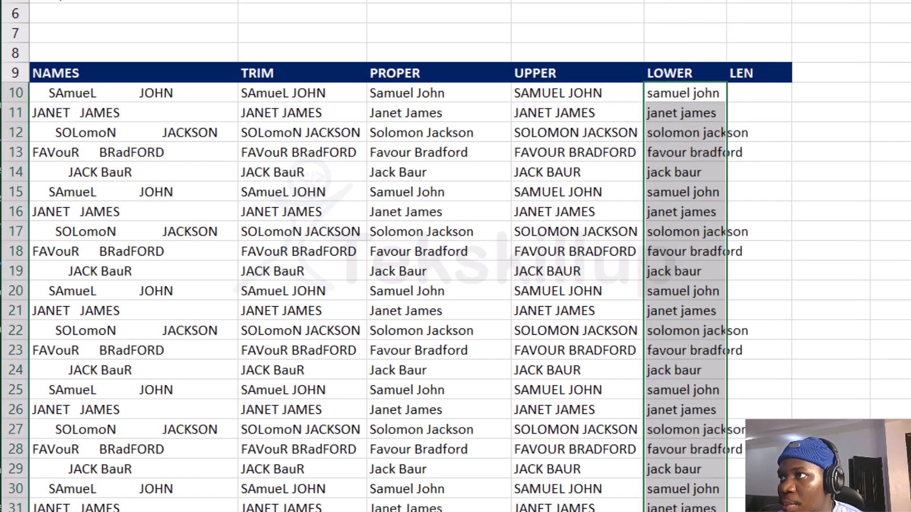
double_click(726, 1)
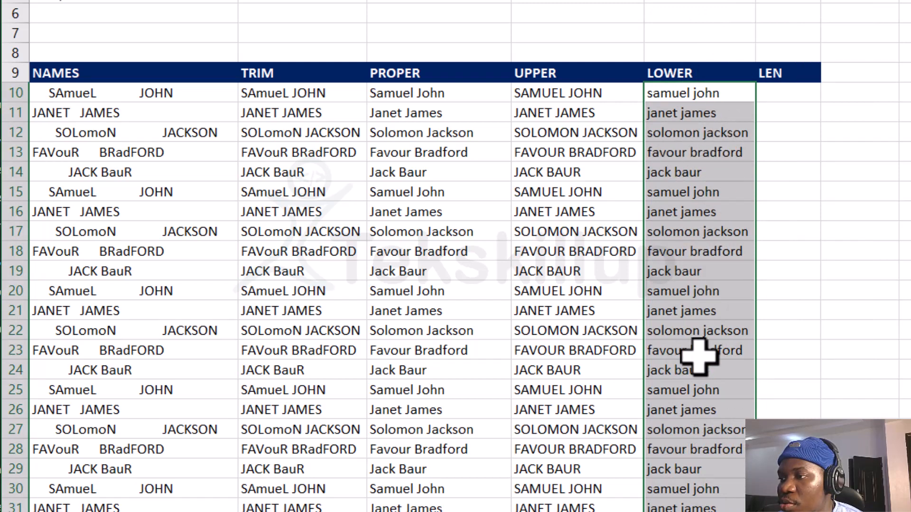
Enter =LEN(A10) in cell F10 to count the characters in the first untrimmed name.
left_click(778, 92)
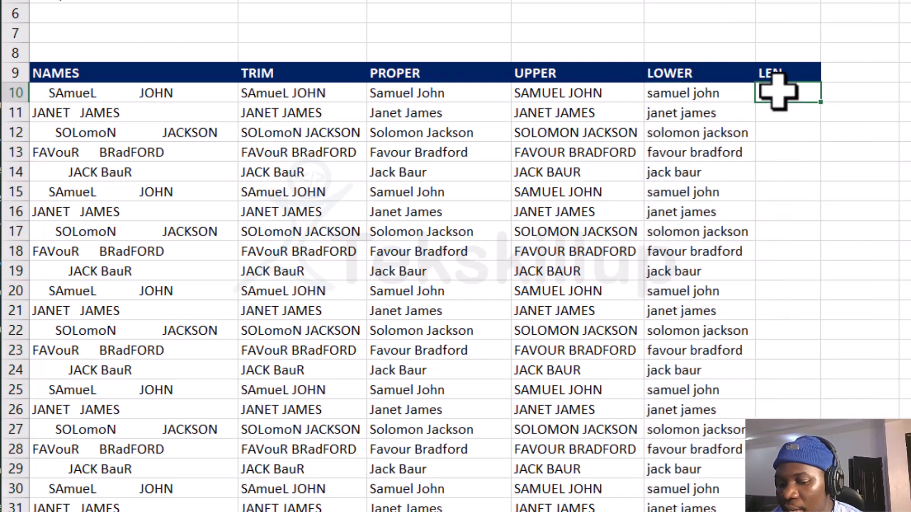
type("=LEN(")
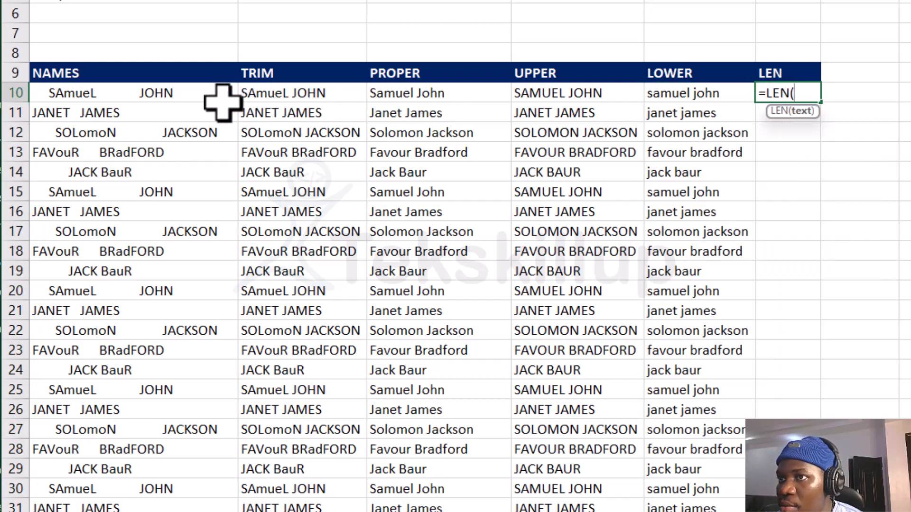
left_click(188, 93)
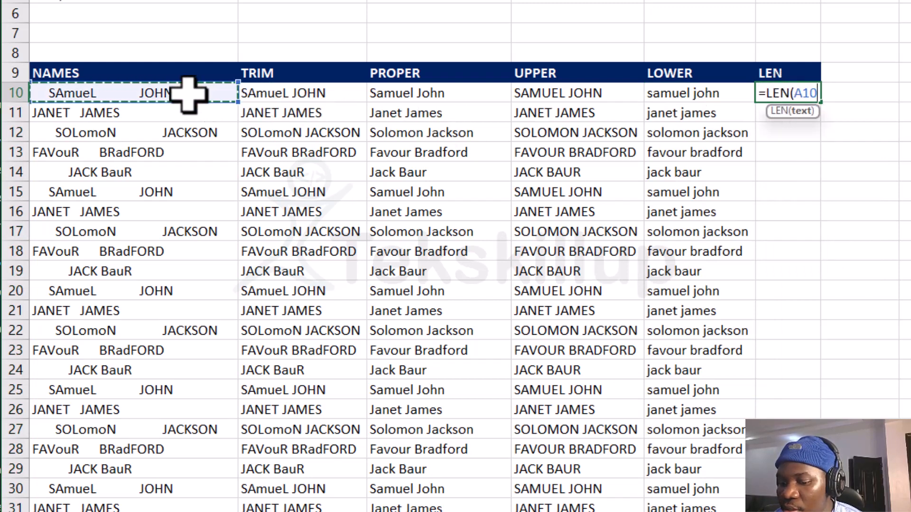
key("Return")
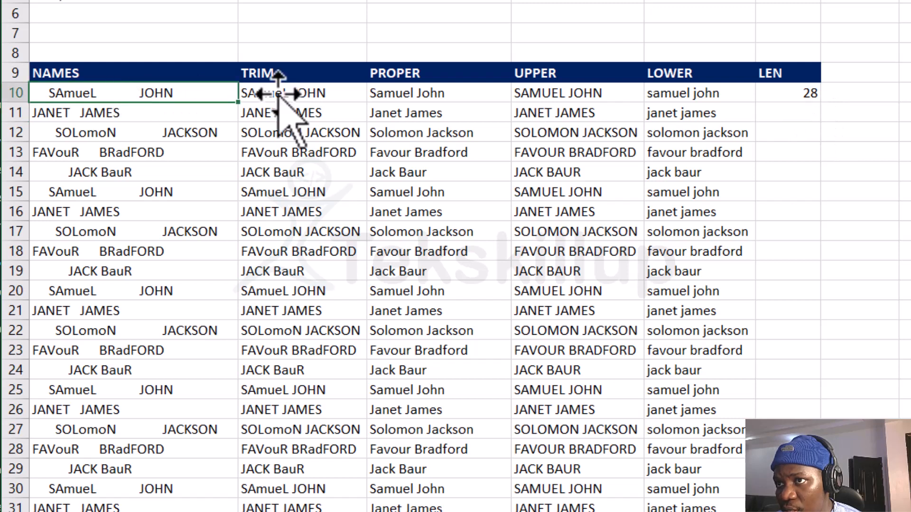
Change the formula in F10 to =LEN(D10) to count the characters in the cleaned uppercase name.
left_click(790, 97)
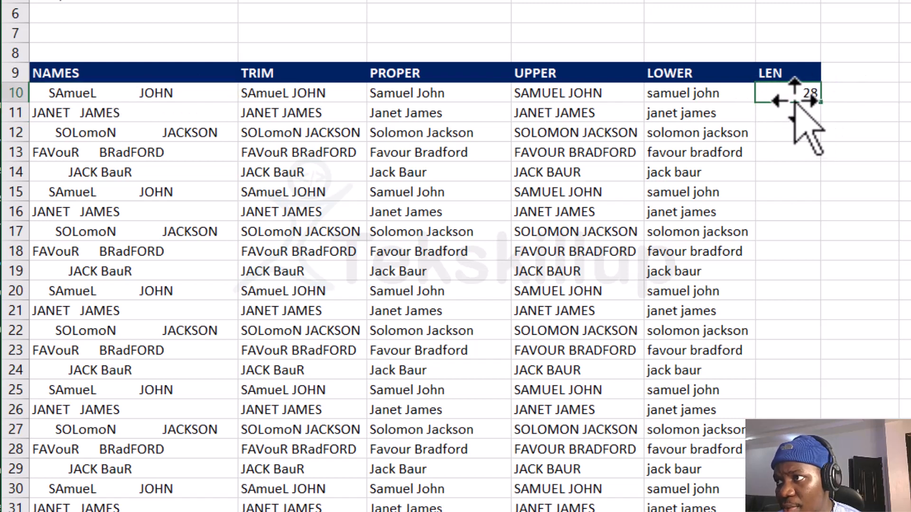
double_click(803, 96)
double_click(807, 94)
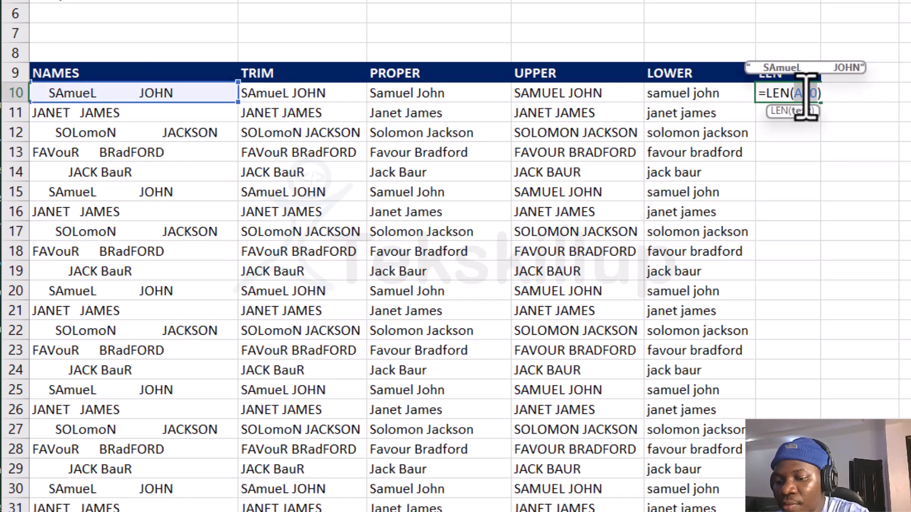
key("BackSpace")
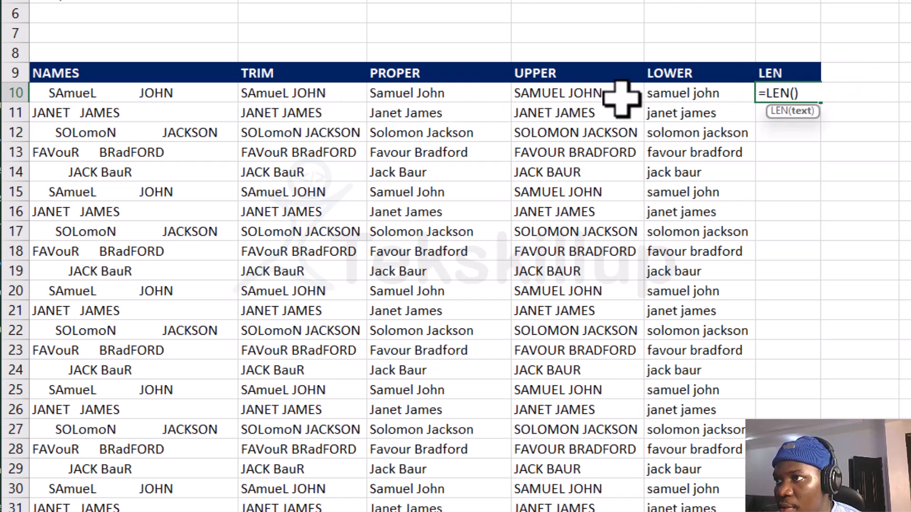
left_click(556, 95)
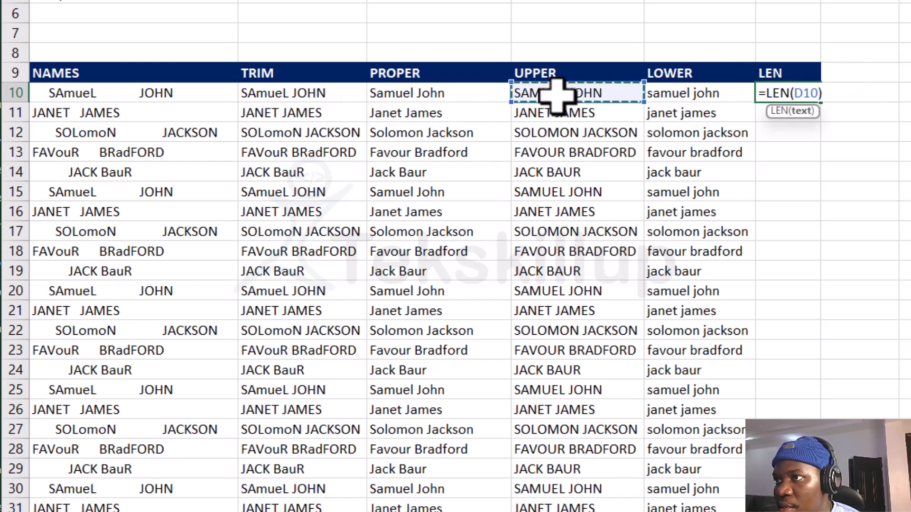
key("Return")
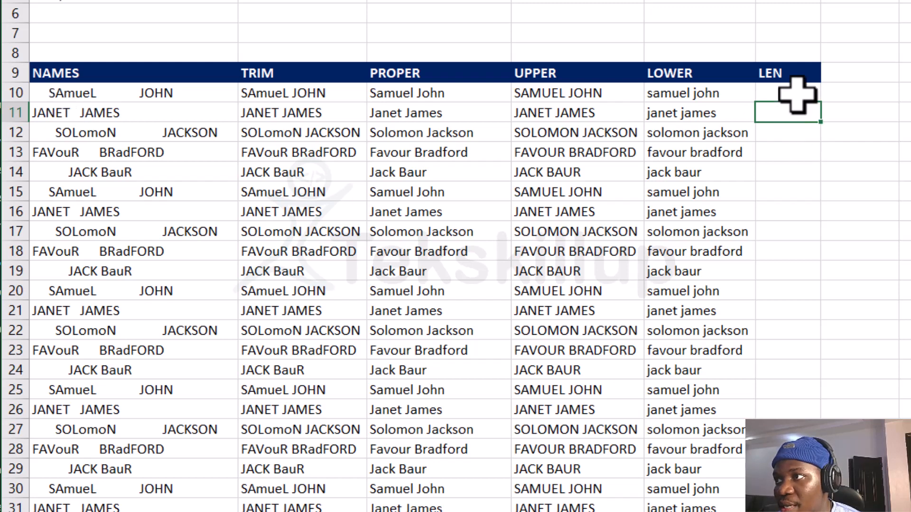
Change the formula in F10 back to =LEN(A10) so it counts the characters of the original name.
left_click(797, 93)
type("=LEN(D10)")
key("BackSpace")
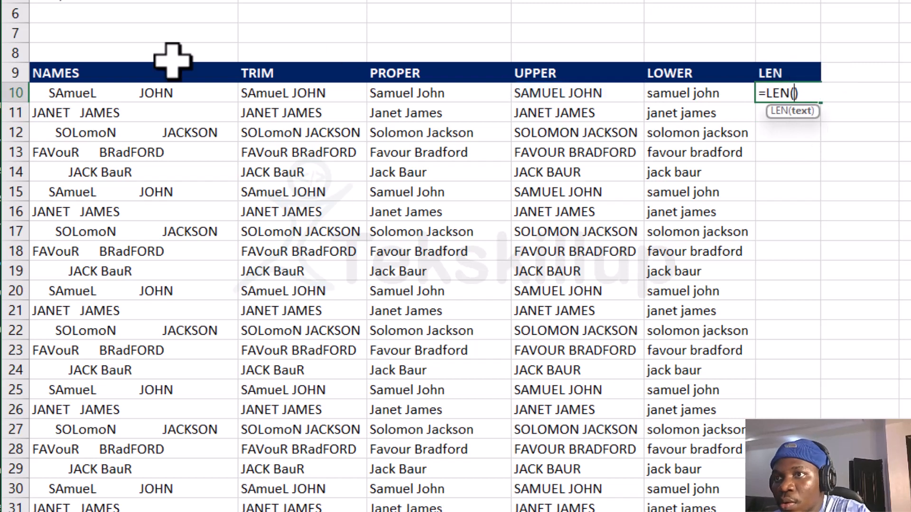
left_click(81, 91)
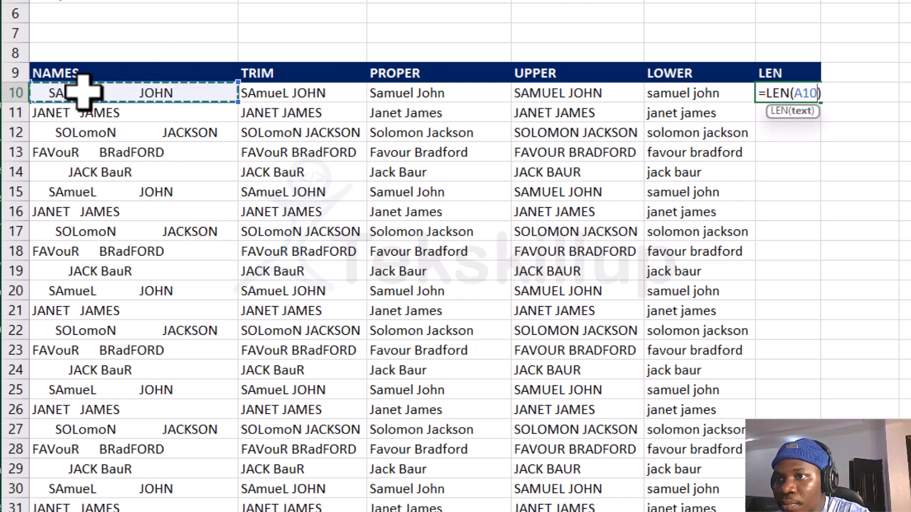
key("Return")
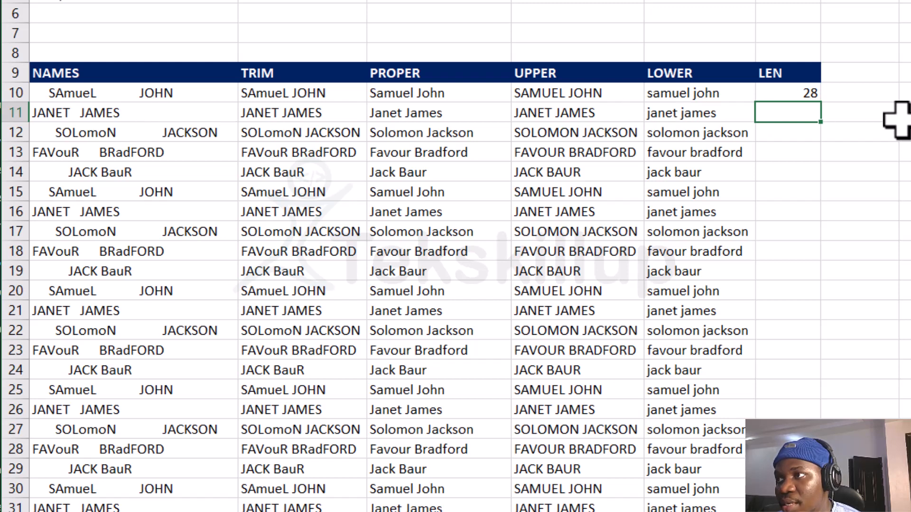
left_click(791, 93)
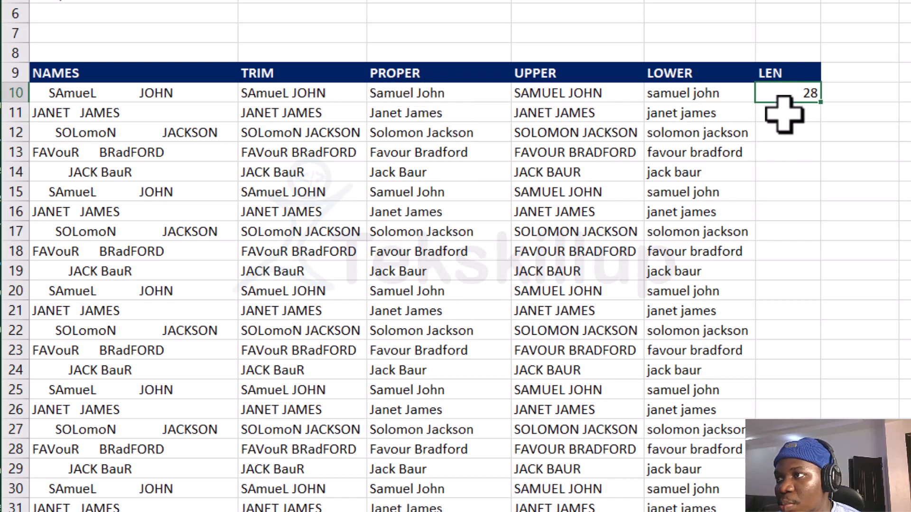
Change the formula in F10 to =LEN(B10) so it counts the characters of the trimmed name.
double_click(799, 93)
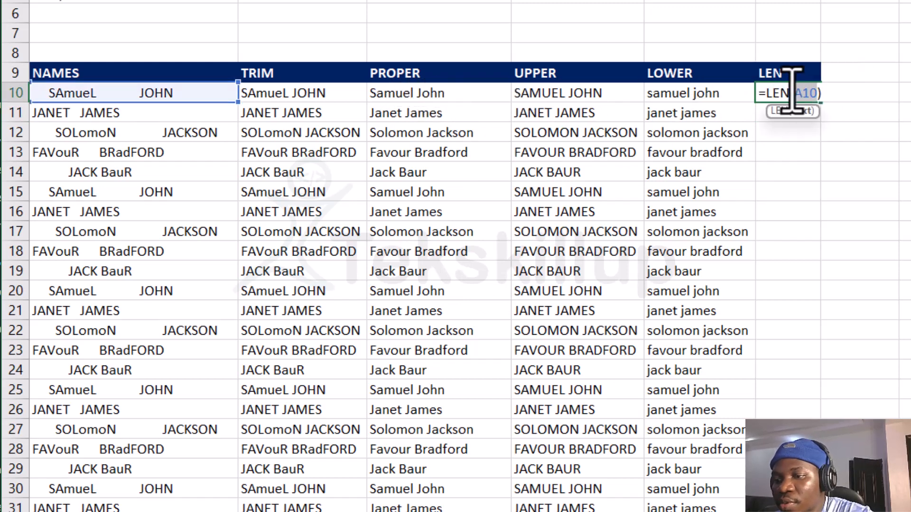
key("BackSpace")
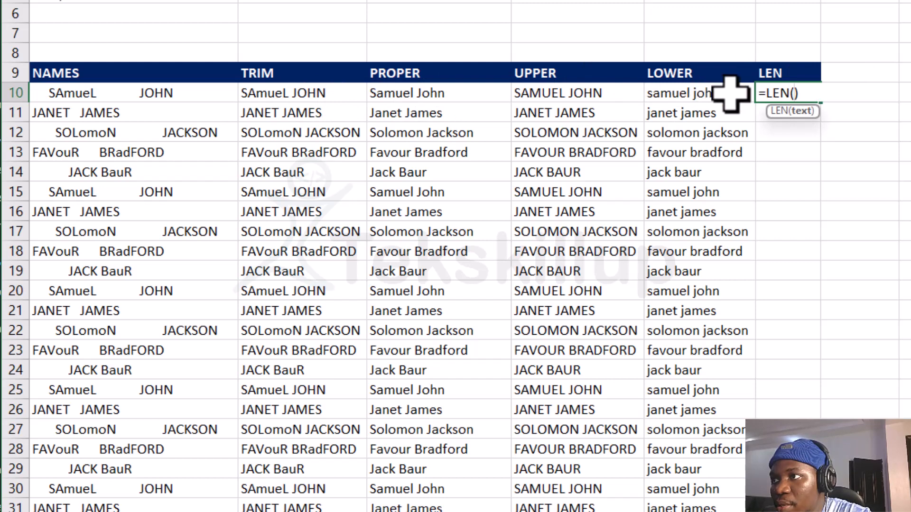
left_click(317, 94)
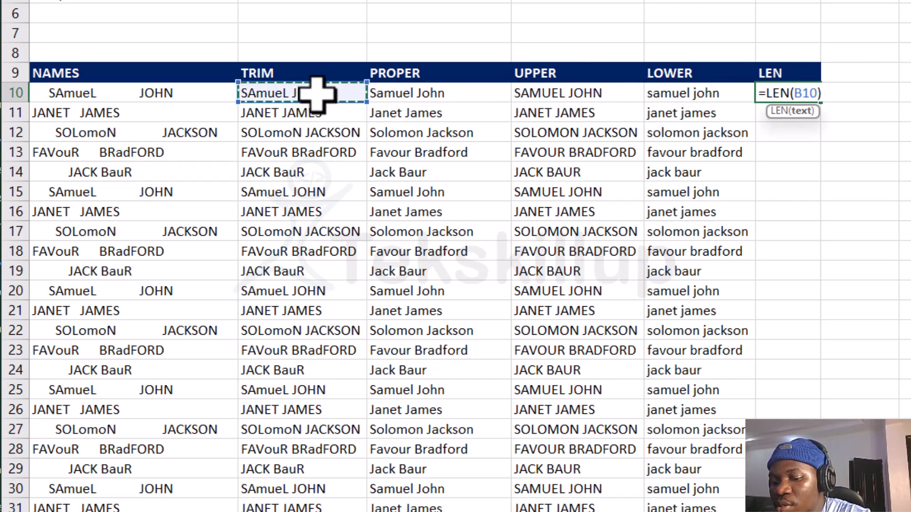
key("Return")
Fill the LEN formula from F10 down to the last name in the list and check the filled column.
left_click(784, 93)
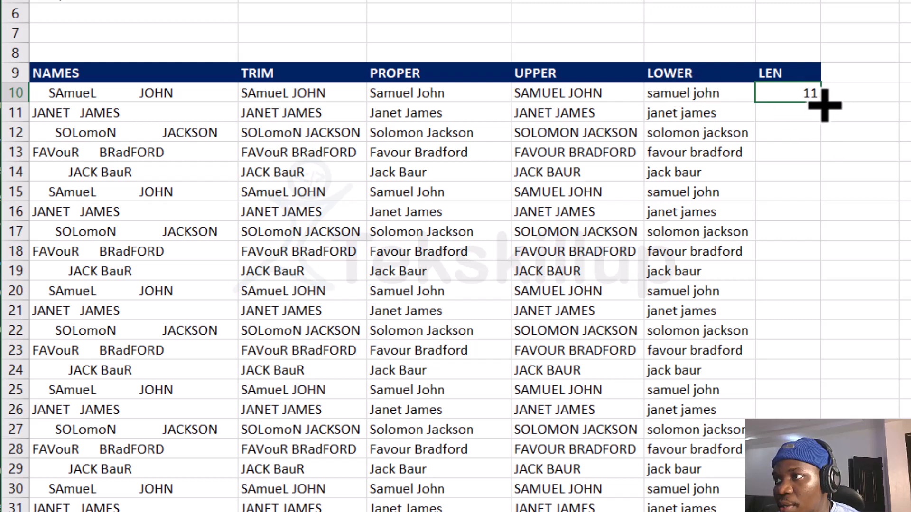
double_click(825, 105)
scroll(797, 274, "down", 9)
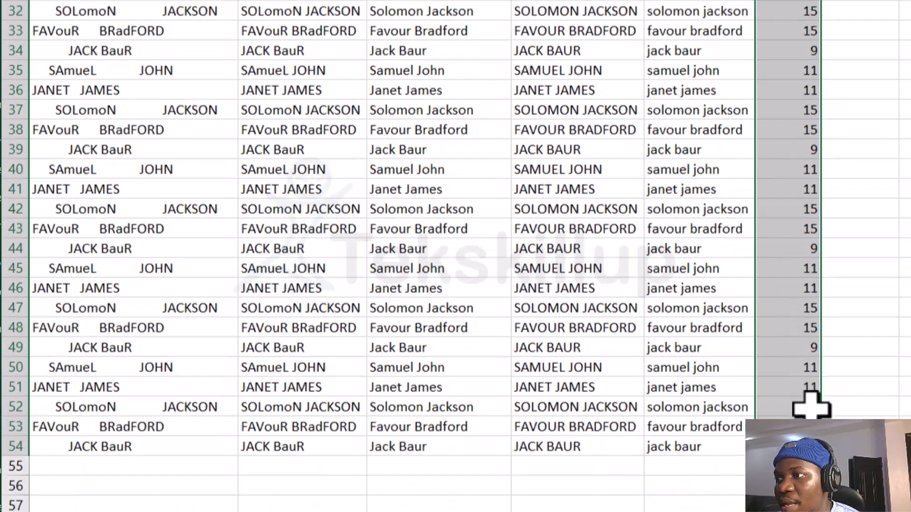
scroll(811, 406, "up", 9)
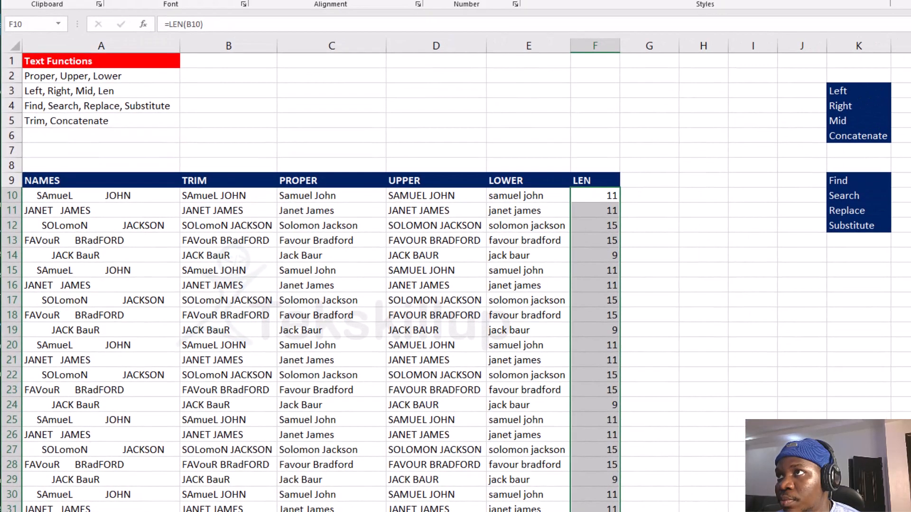
left_click(703, 285)
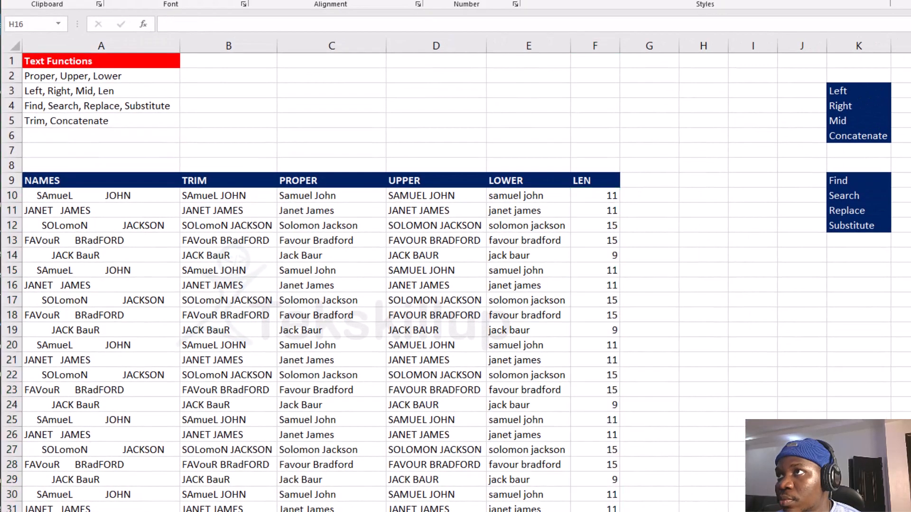